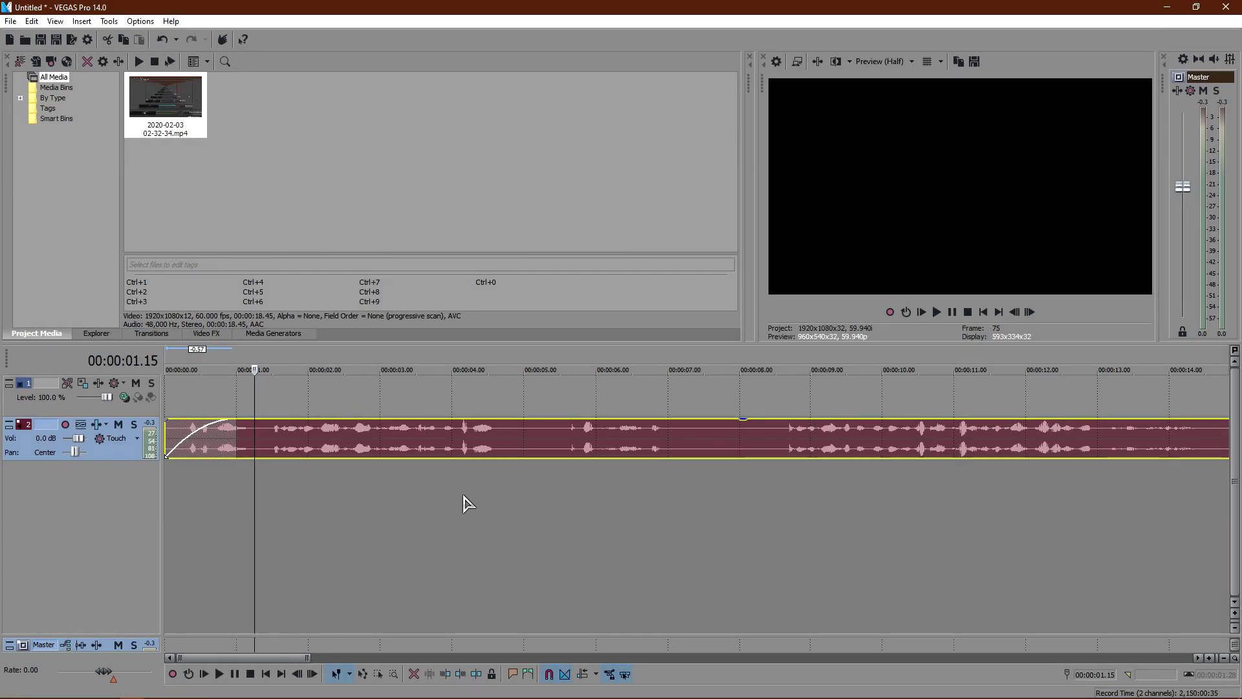
# Play the audio event around 00:00:04 to find where the short spoken word begins and ends
pyautogui.click(467, 491)
pyautogui.scroll(4, 484, 505)
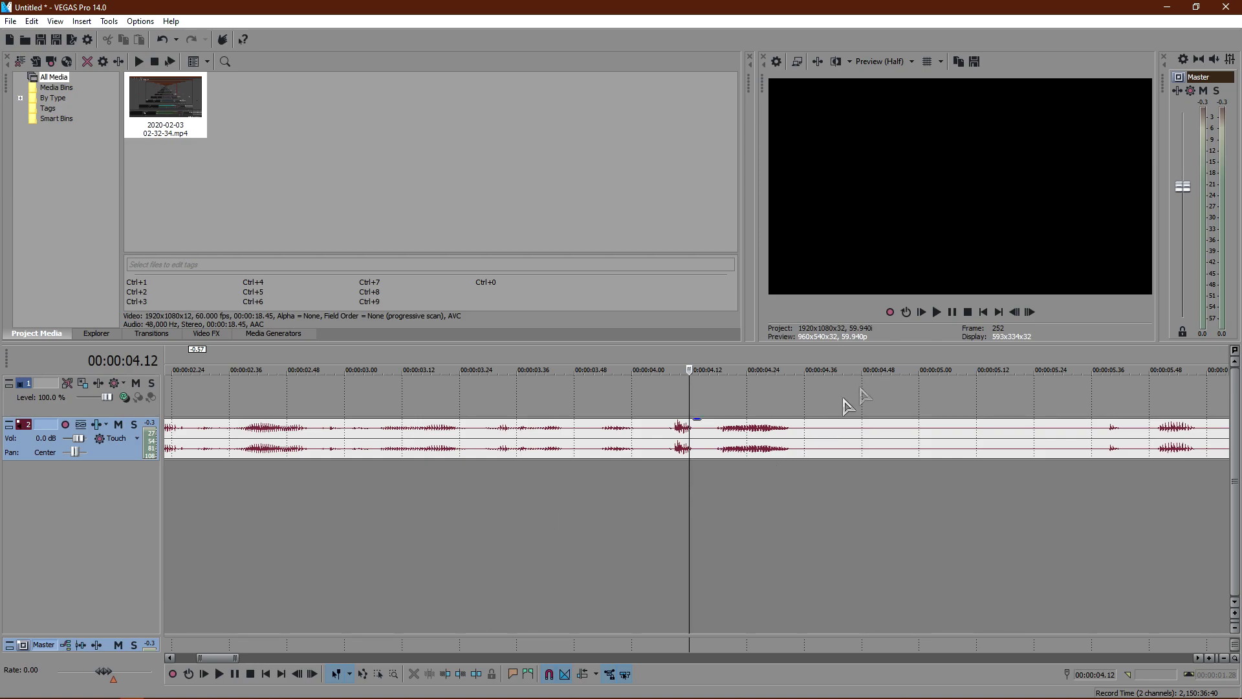
pyautogui.click(707, 499)
pyautogui.click(939, 312)
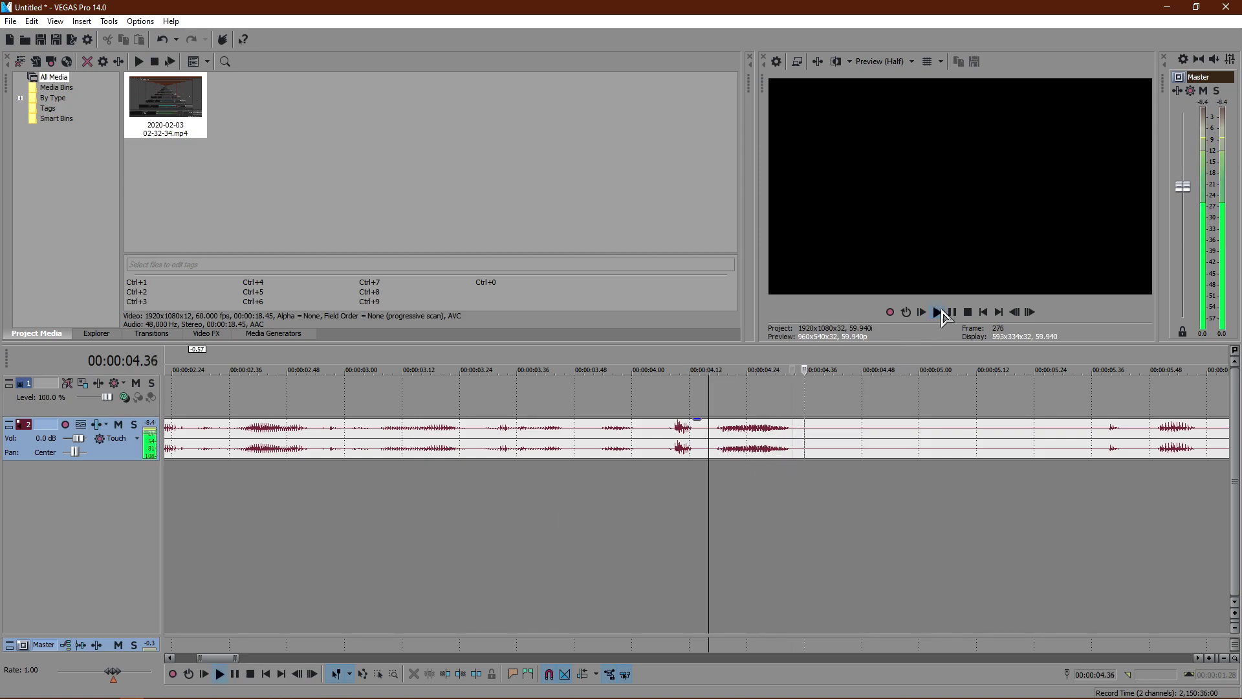
pyautogui.click(649, 495)
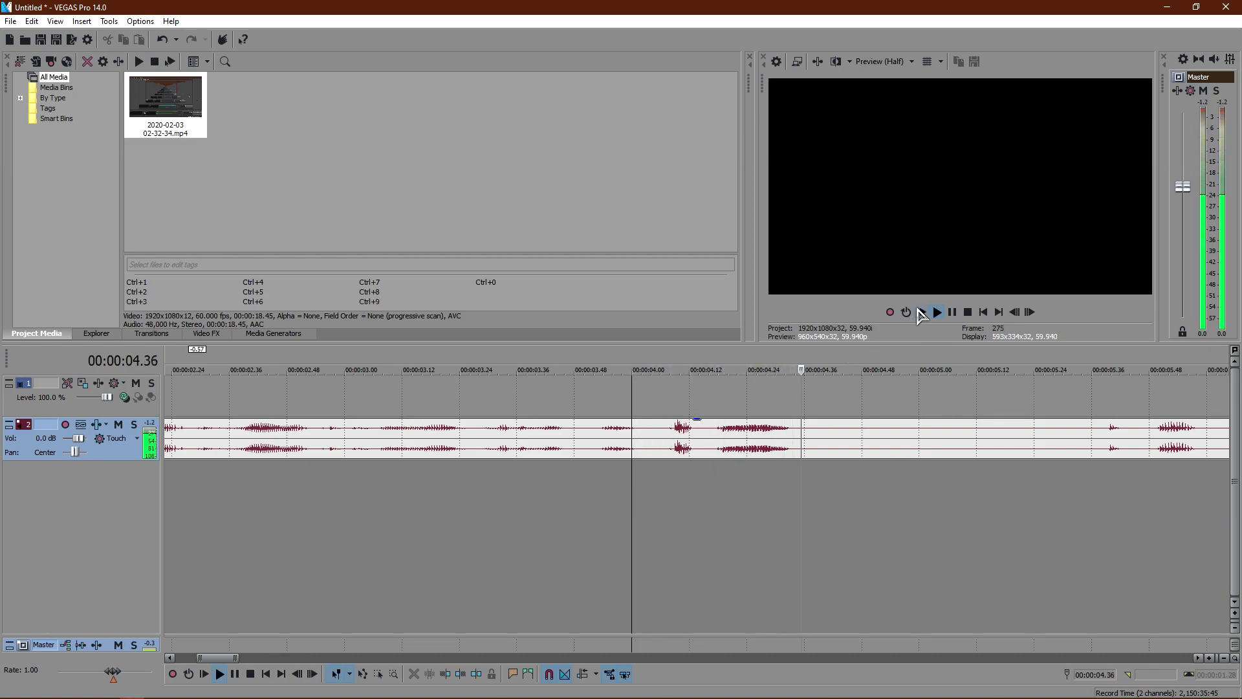
pyautogui.press('space')
# Split the audio event on track 2 at 00:00:04.04, just before the spoken word
pyautogui.click(658, 438)
pyautogui.click(652, 432)
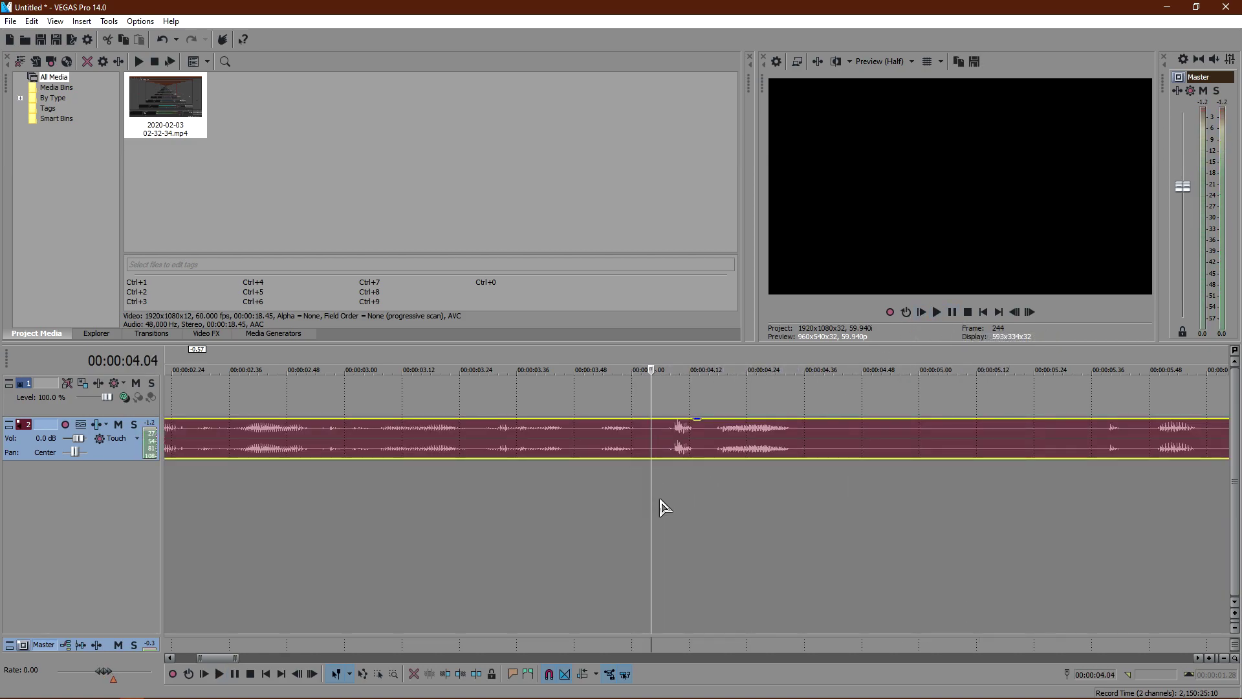
pyautogui.press('s')
pyautogui.scroll(2, 676, 504)
pyautogui.scroll(2, 677, 497)
pyautogui.moveTo(675, 423); pyautogui.dragTo(689, 425)
pyautogui.scroll(-2, 677, 447)
pyautogui.scroll(1, 697, 451)
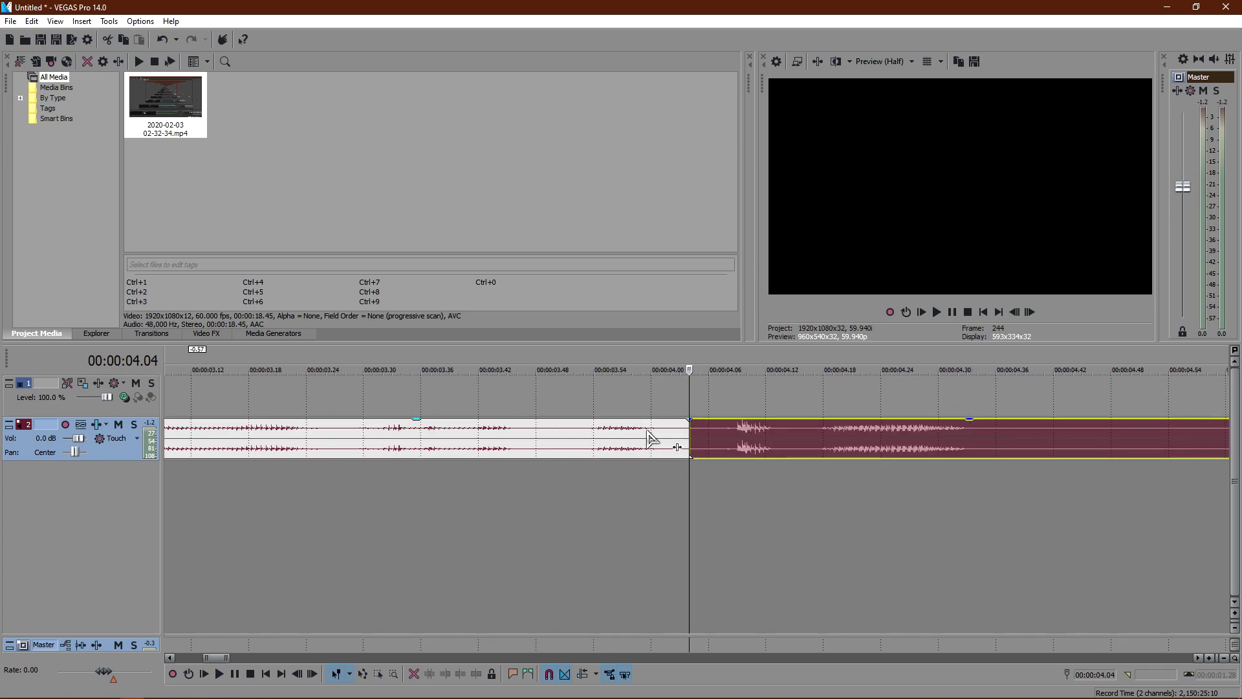
# Split the audio event again at 00:00:04.34, just after the word, to isolate it as its own clip
pyautogui.scroll(-4, 621, 482)
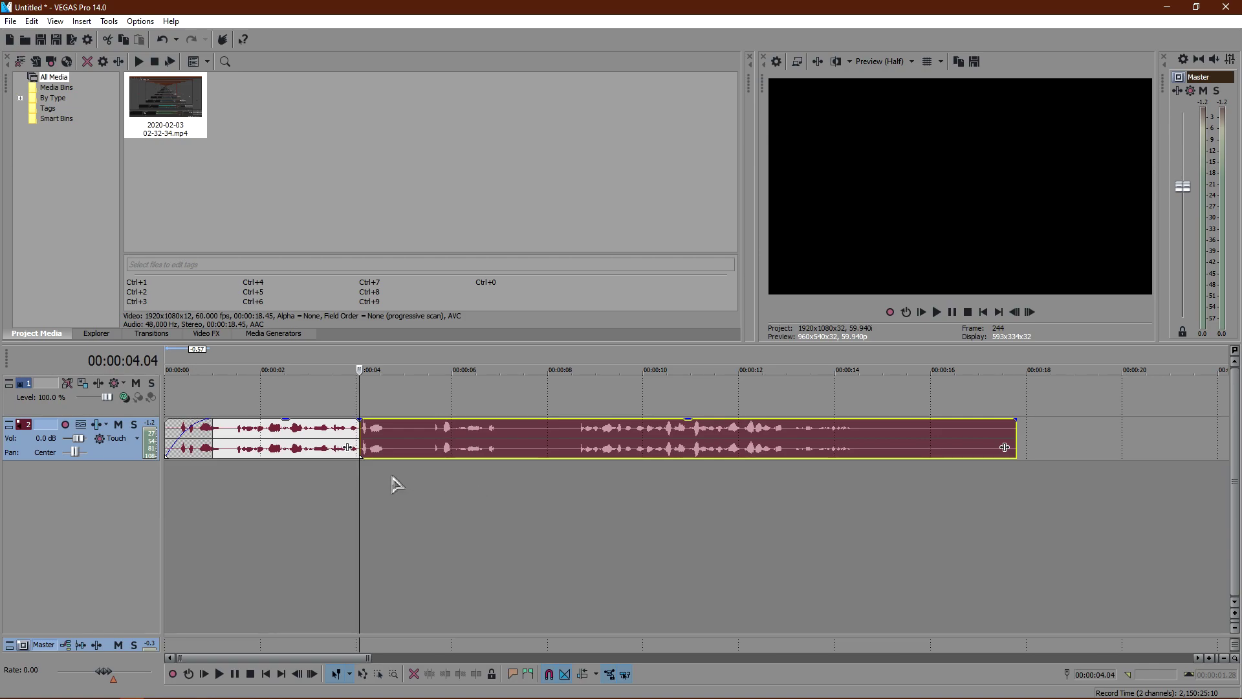
pyautogui.click(445, 498)
pyautogui.scroll(2, 624, 508)
pyautogui.press('Left')
pyautogui.scroll(1, 697, 483)
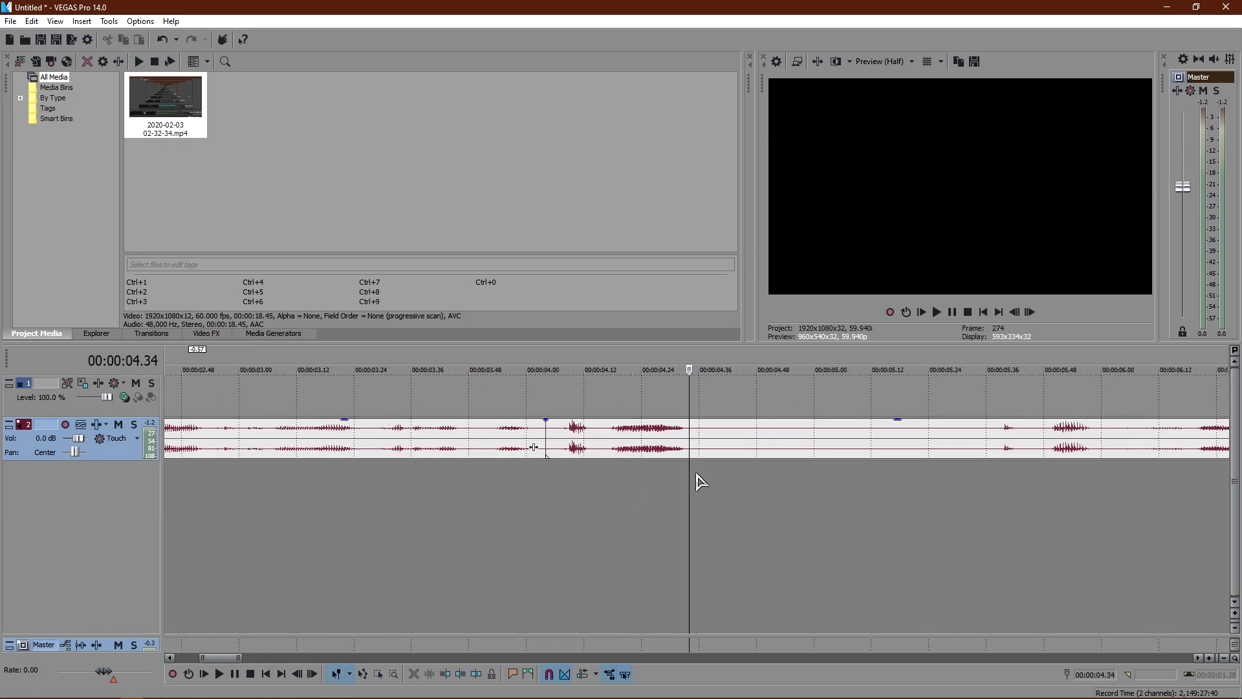
pyautogui.scroll(3, 709, 508)
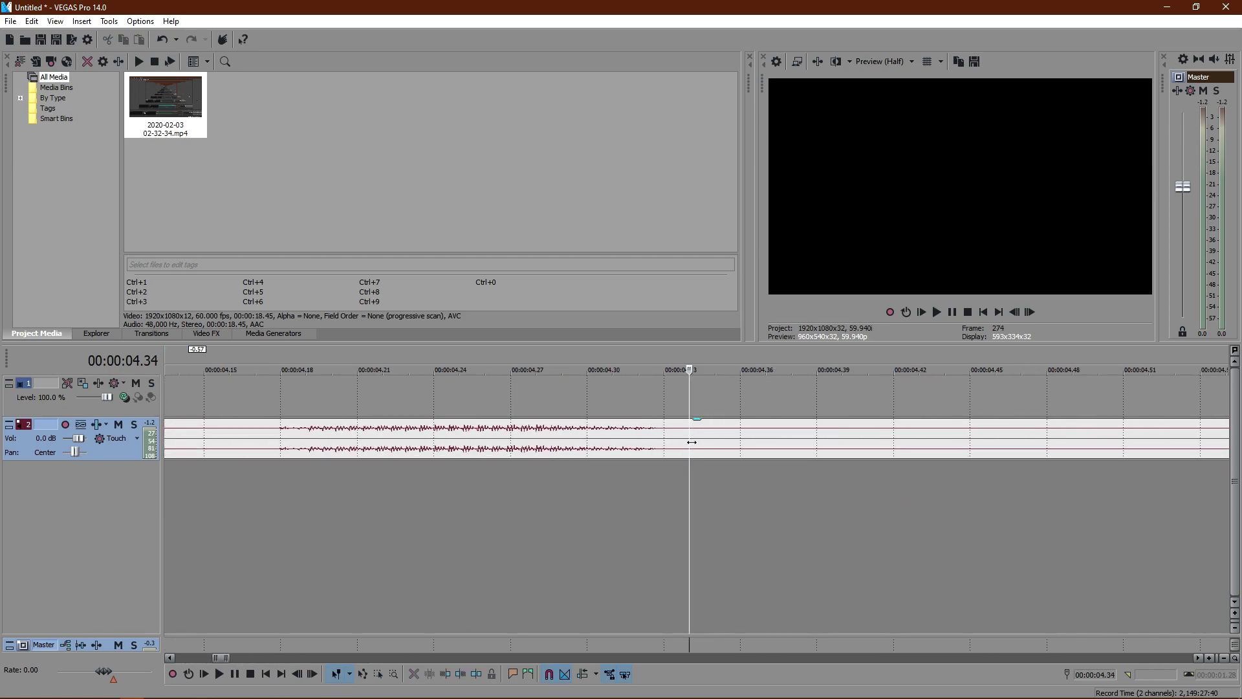
pyautogui.click(691, 443)
pyautogui.press('s')
pyautogui.scroll(3, 697, 458)
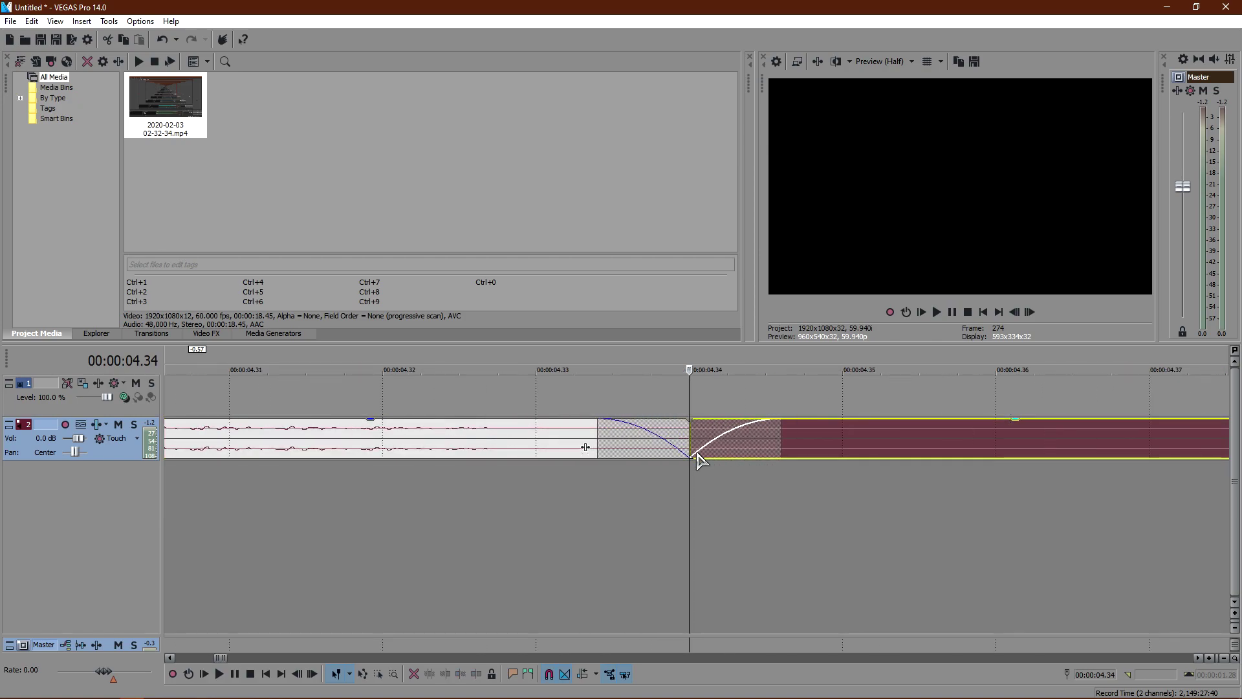
pyautogui.moveTo(599, 438); pyautogui.dragTo(390, 457)
pyautogui.scroll(-2, 496, 510)
pyautogui.scroll(-2, 492, 503)
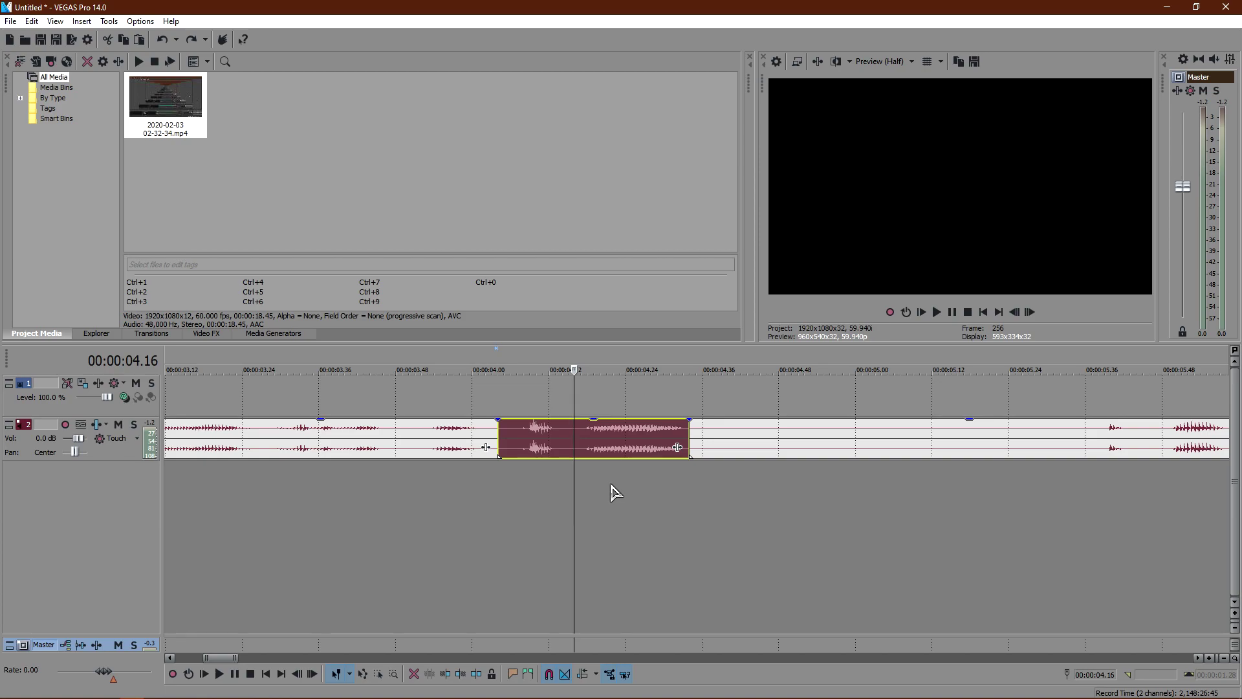
# Paste a copy of the isolated clip onto a new track 3 beneath the original, starting about one frame later
pyautogui.hotkey('ctrl', 'v')
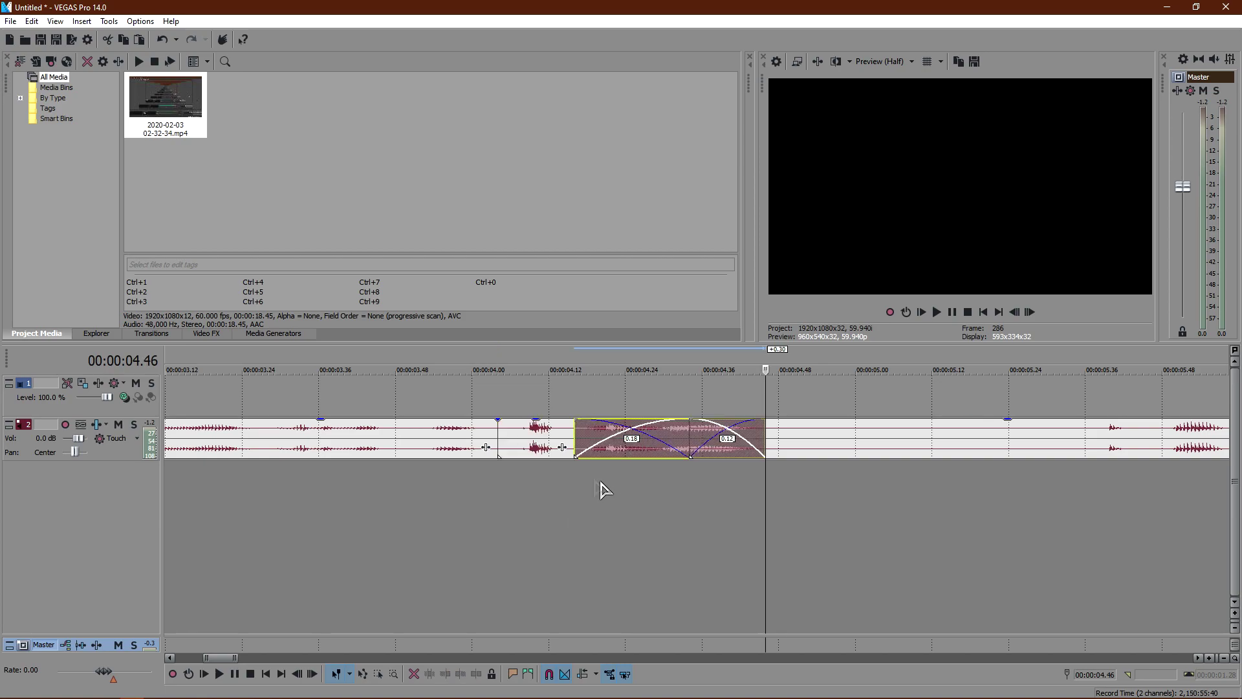
pyautogui.click(669, 437)
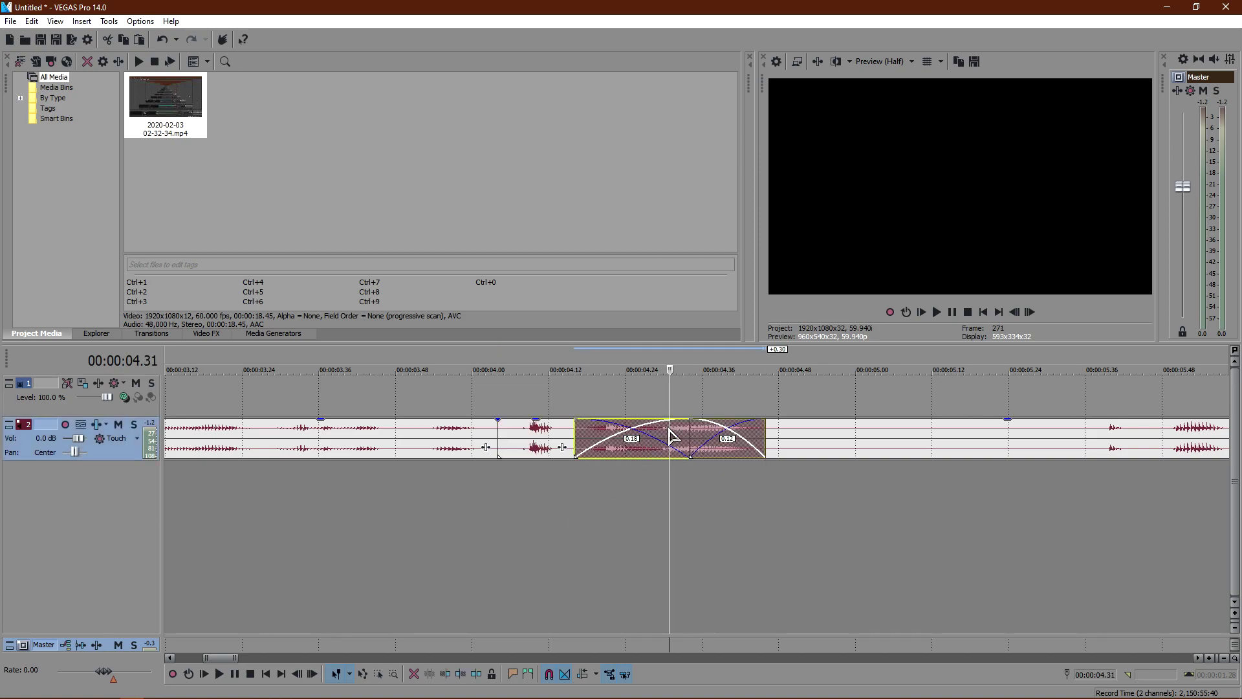
pyautogui.moveTo(677, 440); pyautogui.dragTo(589, 492)
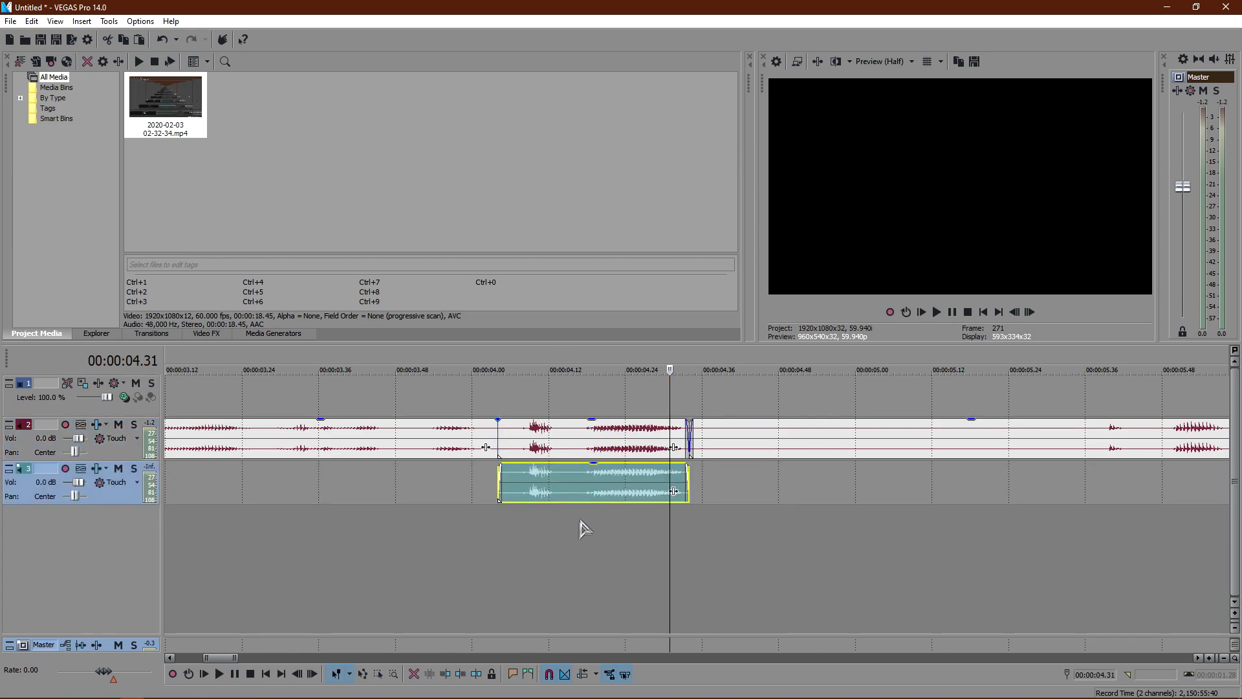
pyautogui.click(581, 525)
pyautogui.scroll(5, 575, 545)
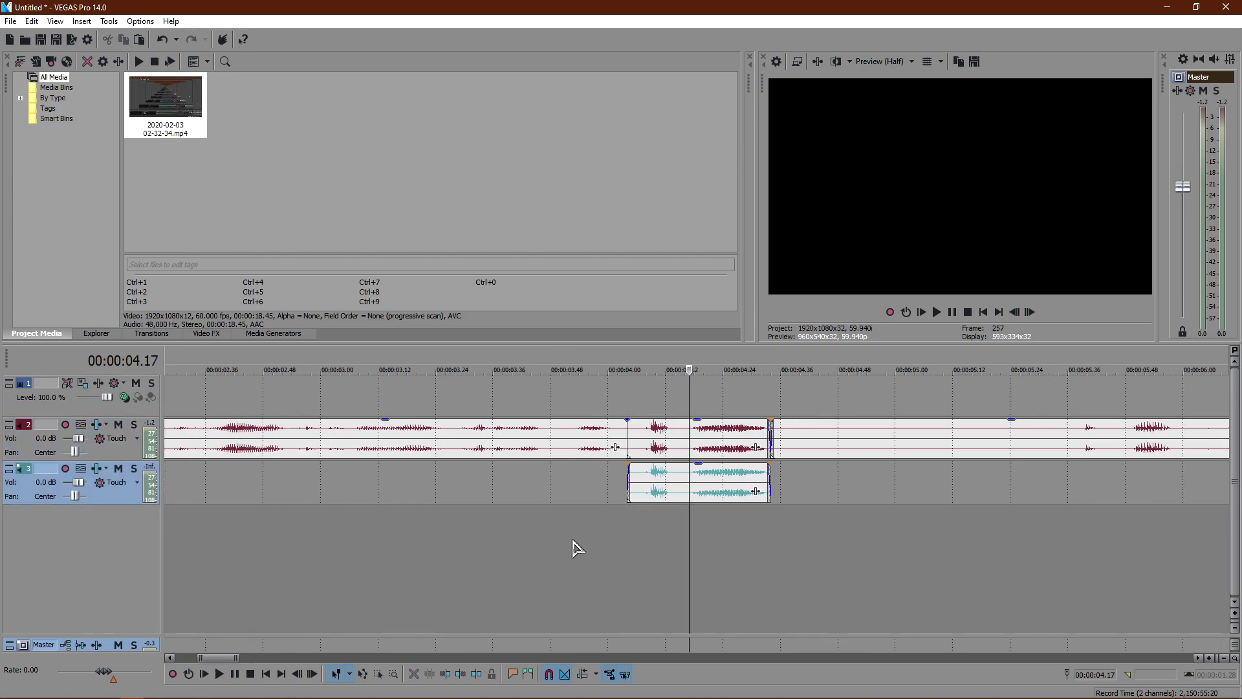
pyautogui.scroll(-3, 634, 535)
pyautogui.moveTo(596, 499); pyautogui.dragTo(607, 495)
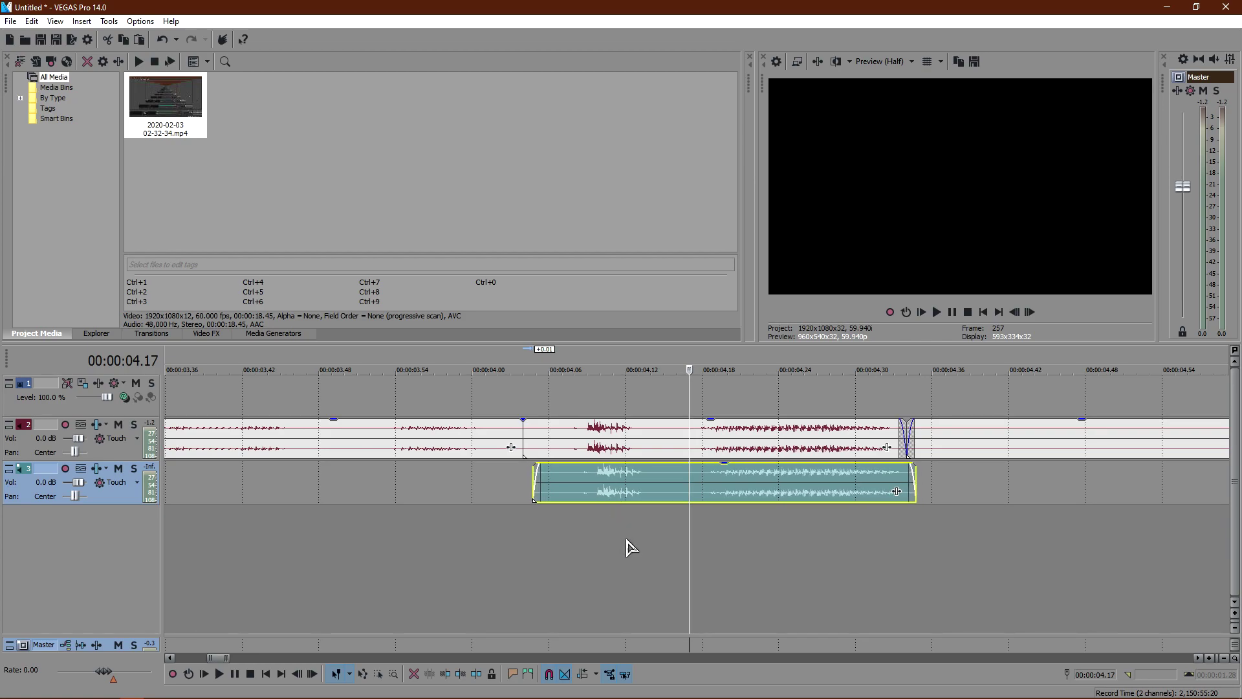
# Duplicate the track 3 clip onto a new track 4, starting about one frame after the copy above it
pyautogui.hotkey('ctrl', 'c')
pyautogui.hotkey('ctrl', 'v')
pyautogui.moveTo(940, 490); pyautogui.dragTo(843, 541)
pyautogui.moveTo(678, 539); pyautogui.dragTo(657, 558)
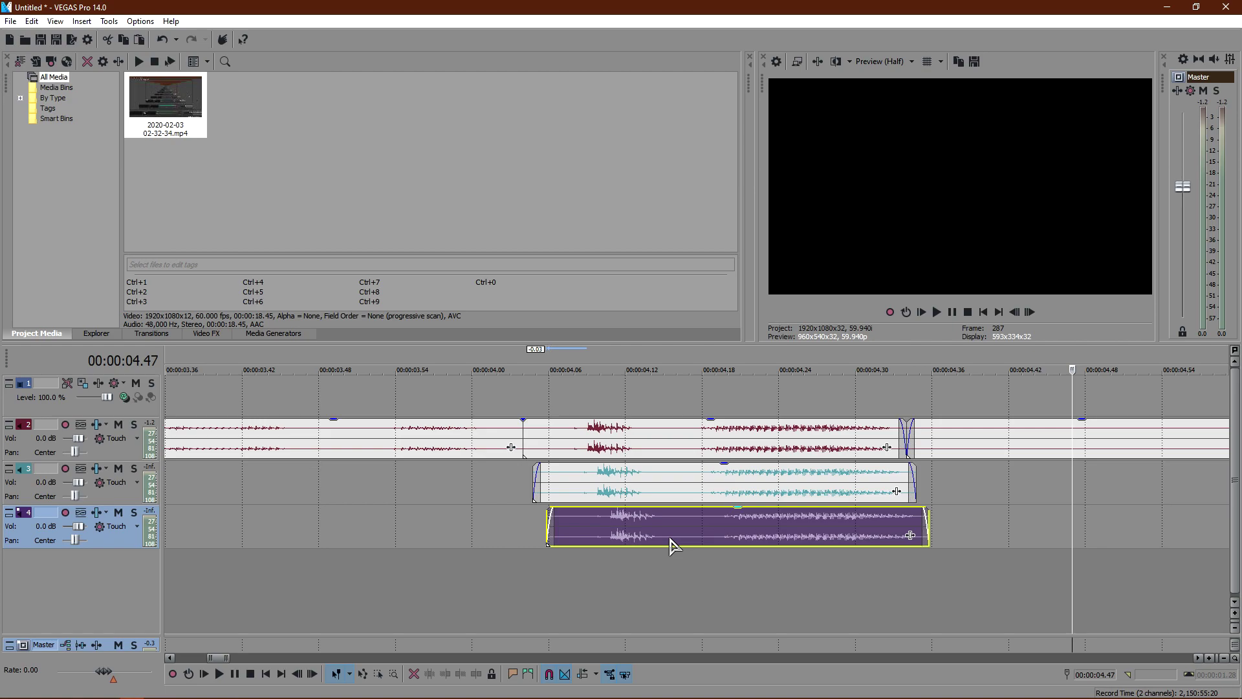
# Add further copies of the clip on new tracks 5 and 6, each starting slightly later than the one above
pyautogui.hotkey('ctrl', 'v')
pyautogui.moveTo(789, 537); pyautogui.dragTo(381, 599)
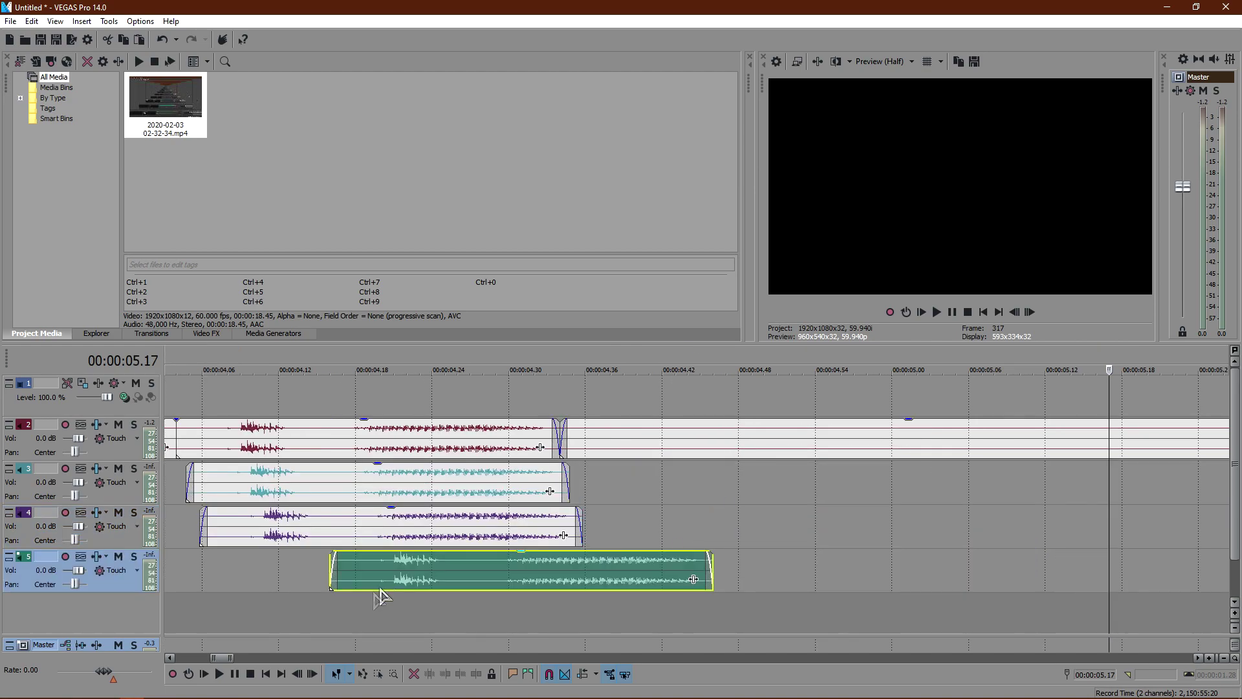
pyautogui.scroll(-5, 847, 541)
pyautogui.click(528, 610)
pyautogui.scroll(4, 569, 604)
pyautogui.moveTo(631, 586); pyautogui.dragTo(588, 577)
# Duplicate the track 6 clip onto a new track 7 and align it to start slightly after the track 6 copy
pyautogui.hotkey('ctrl', 'c')
pyautogui.hotkey('ctrl', 'v')
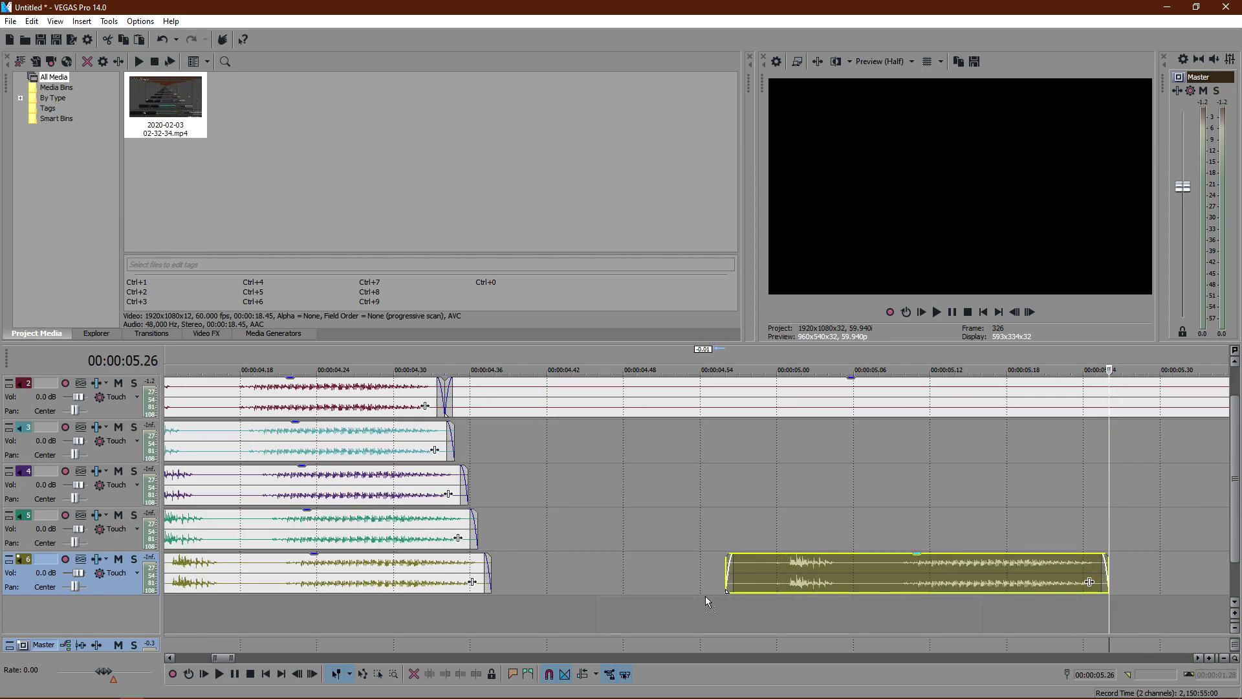
pyautogui.moveTo(706, 597); pyautogui.dragTo(690, 612)
pyautogui.scroll(2, 745, 563)
pyautogui.scroll(-3, 751, 550)
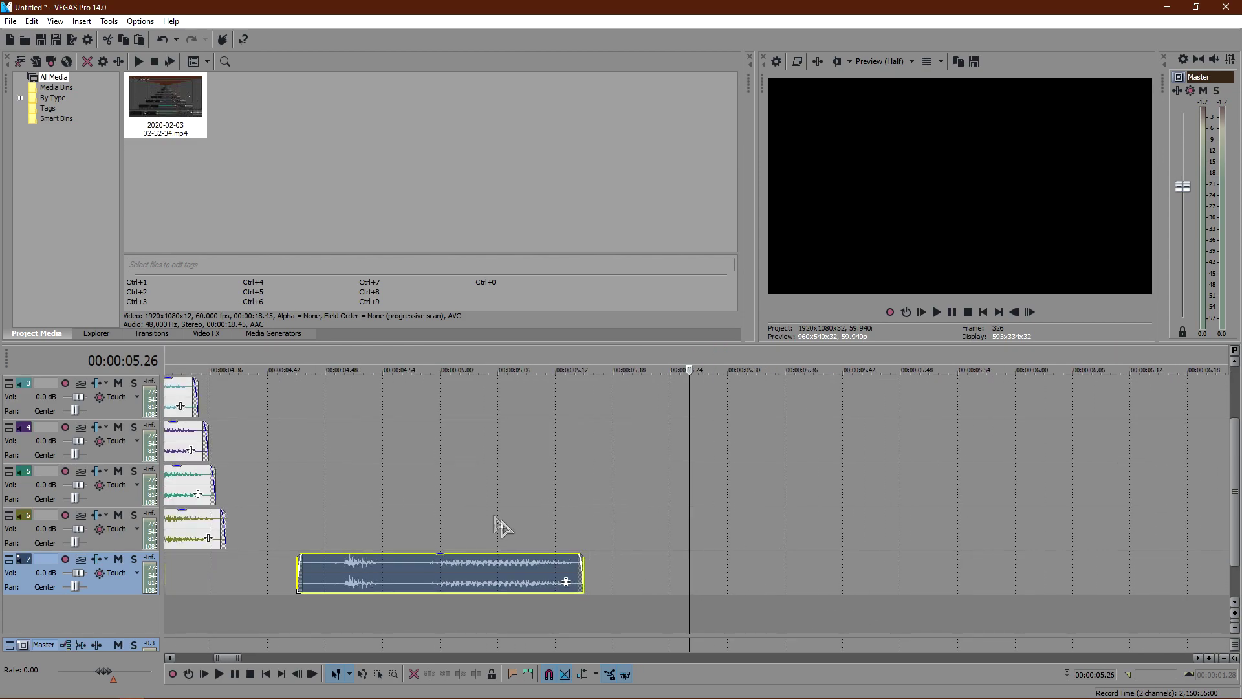
pyautogui.scroll(-3, 553, 527)
pyautogui.moveTo(624, 581); pyautogui.dragTo(355, 584)
pyautogui.click(612, 507)
pyautogui.scroll(2, 479, 590)
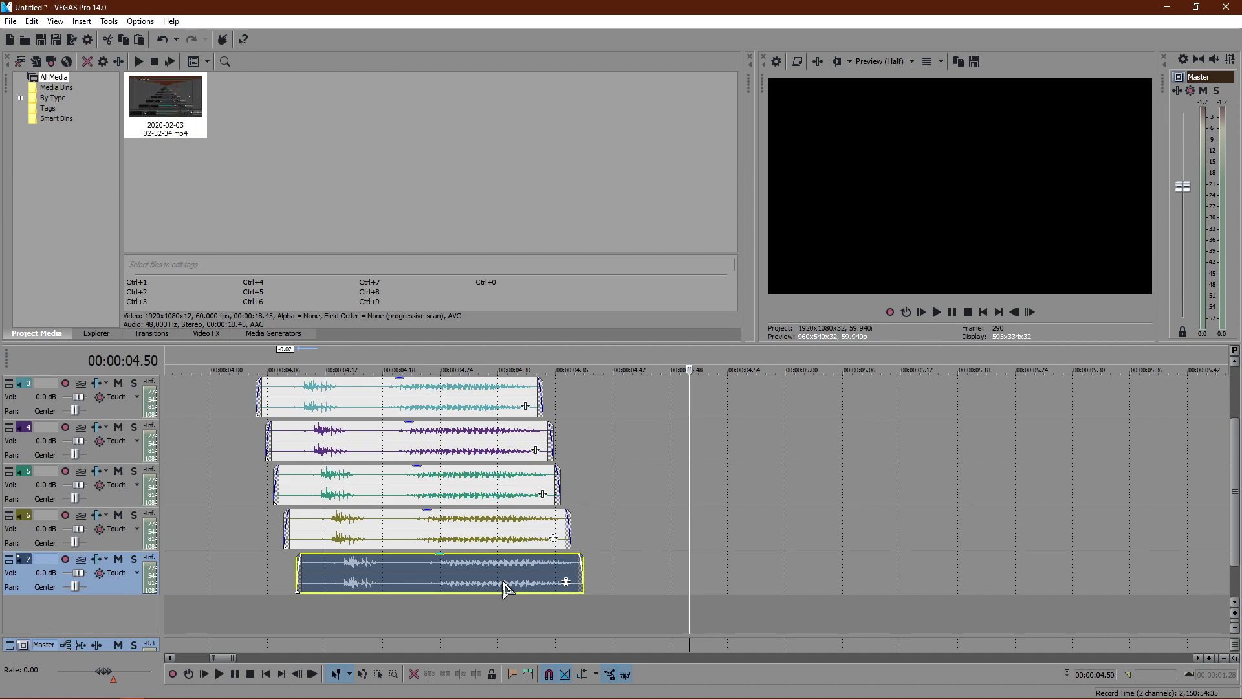
# Duplicate the track 7 clip onto a new track 8, starting about one frame after the track 7 copy
pyautogui.hotkey('ctrl', 'c')
pyautogui.hotkey('ctrl', 'v')
pyautogui.moveTo(734, 574); pyautogui.dragTo(386, 584)
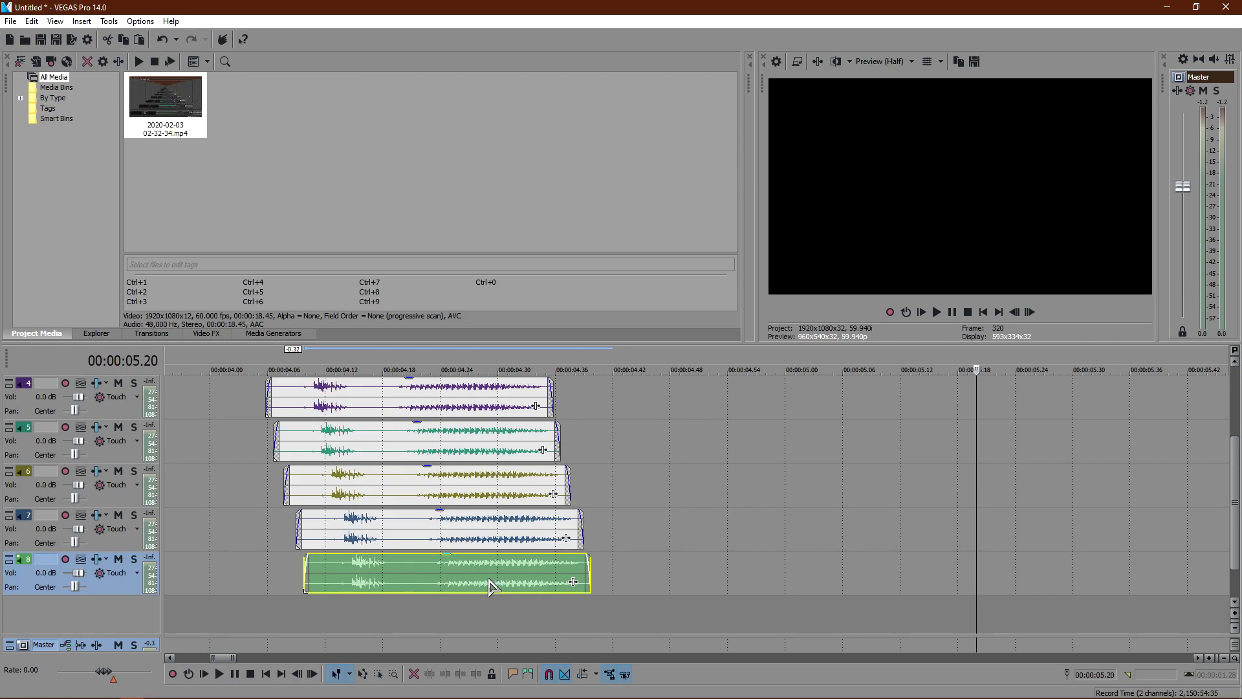
pyautogui.moveTo(471, 585); pyautogui.dragTo(472, 583)
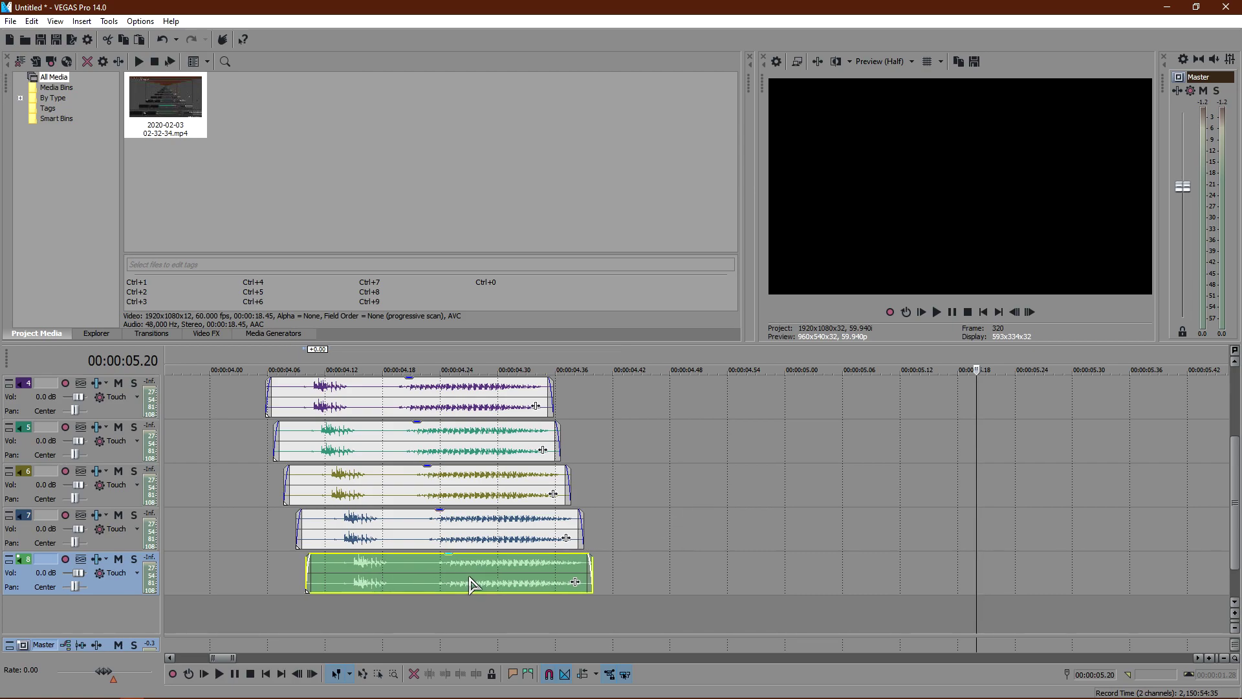
# Play back the staggered clips from just before 00:00:04 to hear the layered echo effect
pyautogui.scroll(-5, 727, 516)
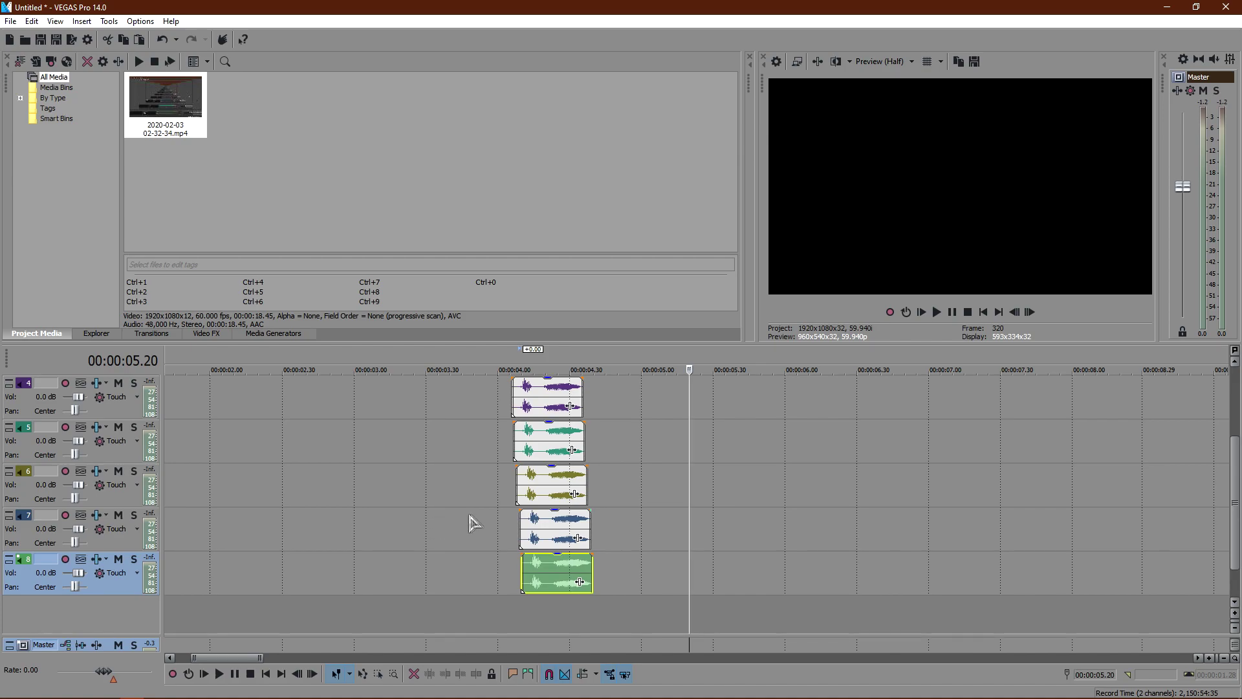
pyautogui.click(490, 524)
pyautogui.click(937, 313)
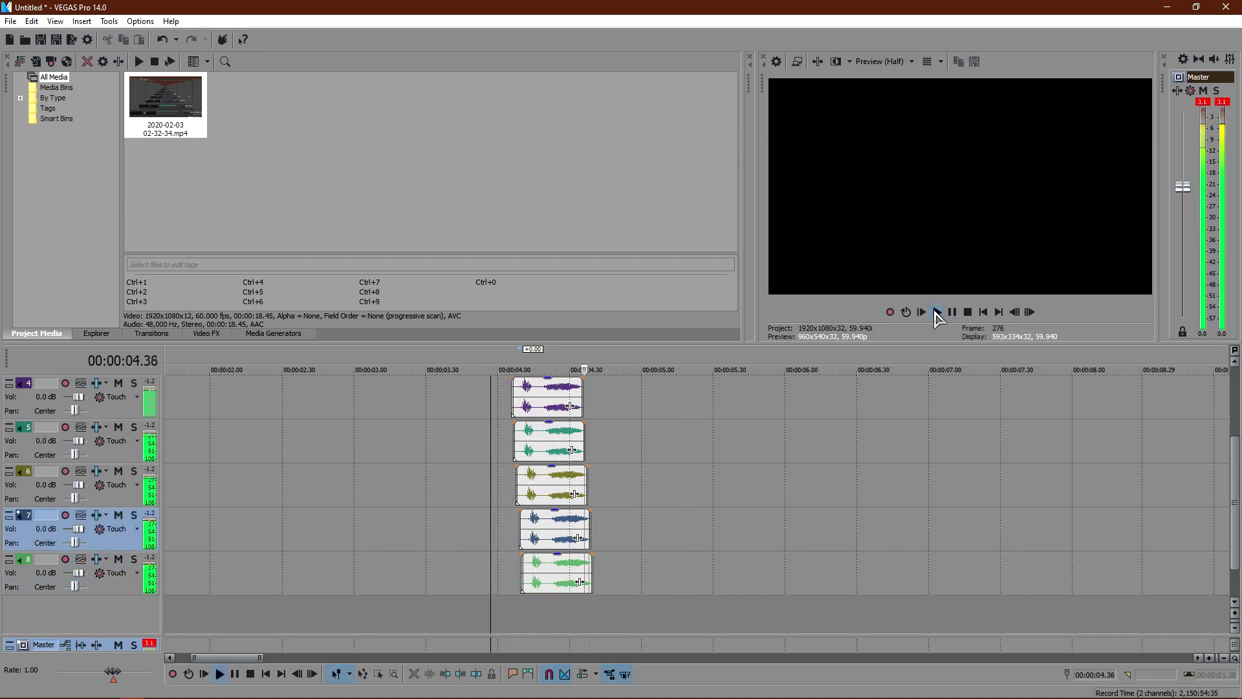
pyautogui.click(951, 312)
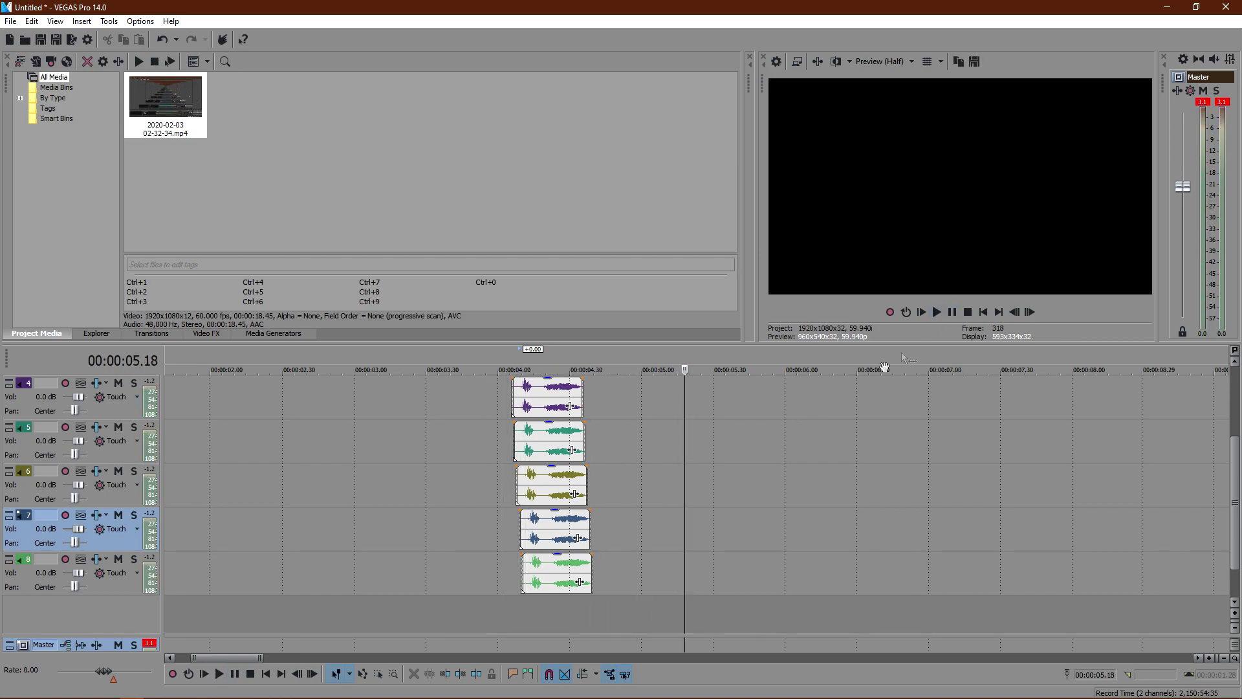
# Lower the clip gain of the copies on tracks 3 to 8 to about -4.8 dB, undoing the accidental track 4 volume change
pyautogui.scroll(3, 437, 492)
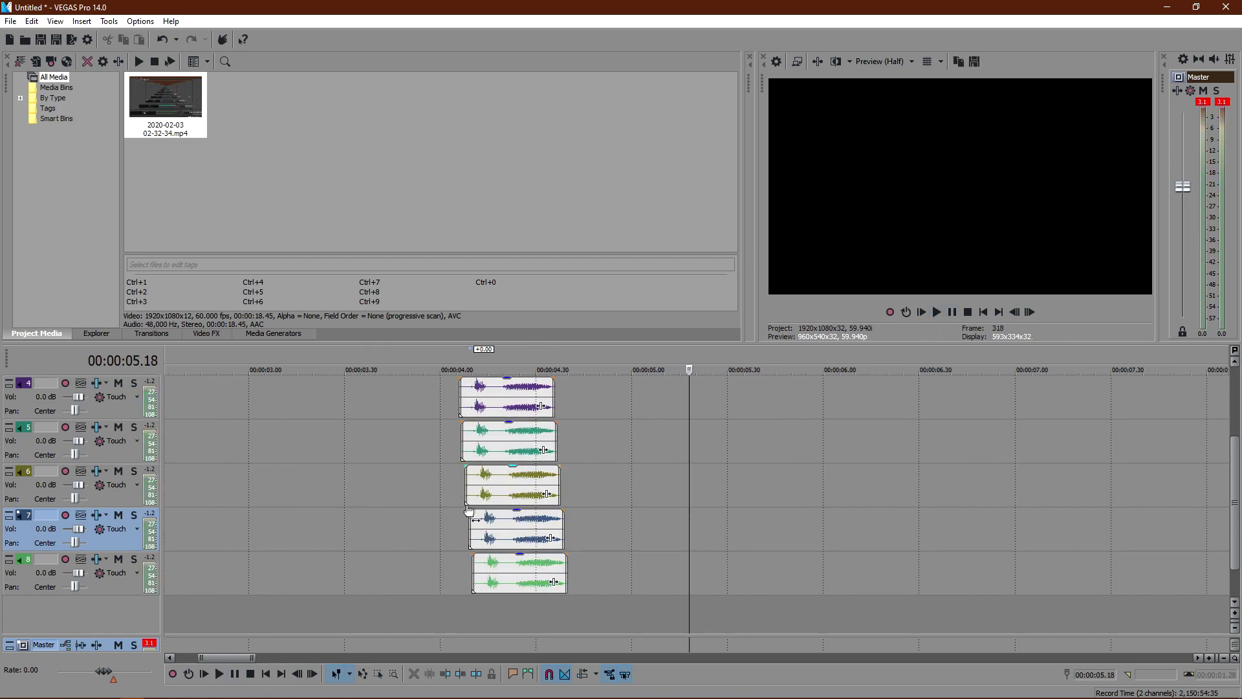
pyautogui.click(438, 511)
pyautogui.moveTo(436, 502); pyautogui.dragTo(502, 501)
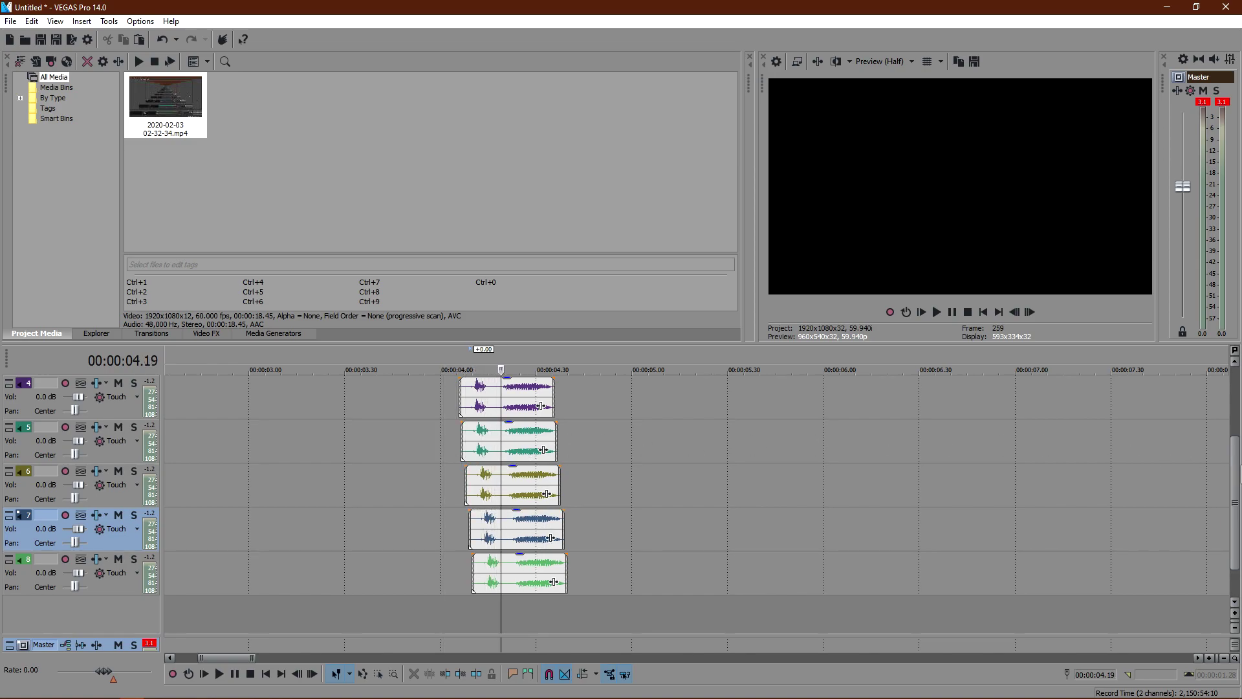
pyautogui.moveTo(1234, 480); pyautogui.dragTo(1234, 433)
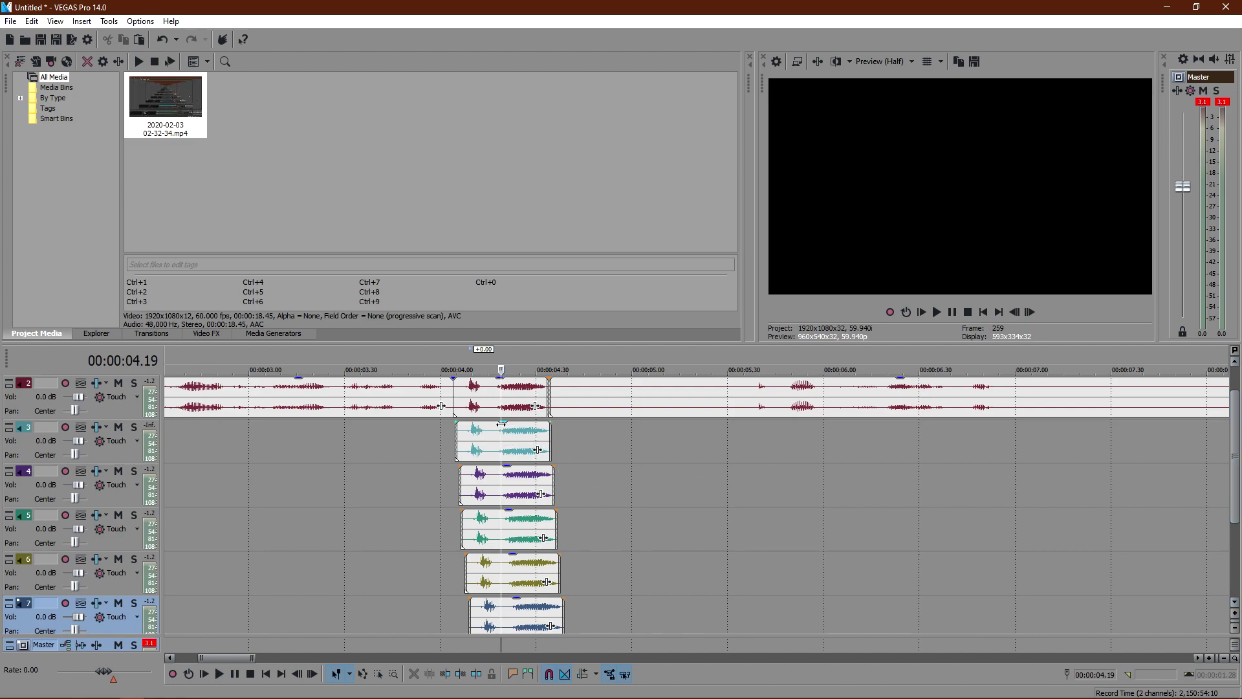
pyautogui.moveTo(504, 427); pyautogui.dragTo(473, 487)
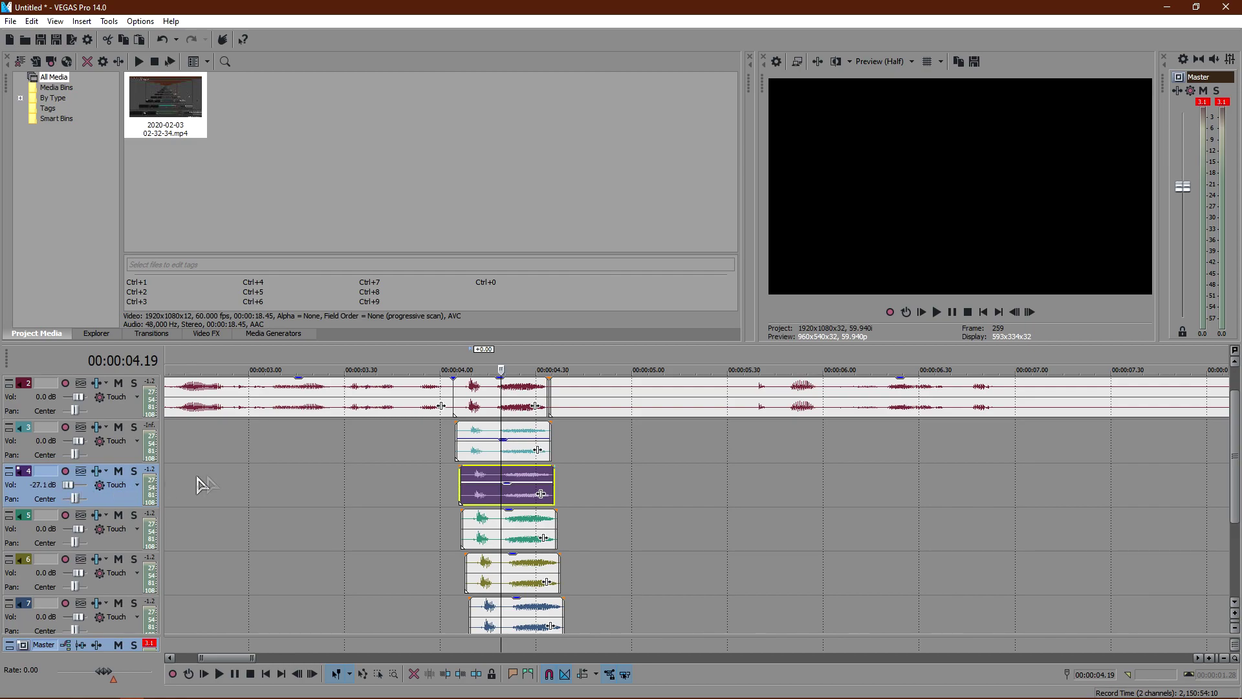
pyautogui.hotkey('ctrl', 'z')
pyautogui.moveTo(513, 511); pyautogui.dragTo(472, 575)
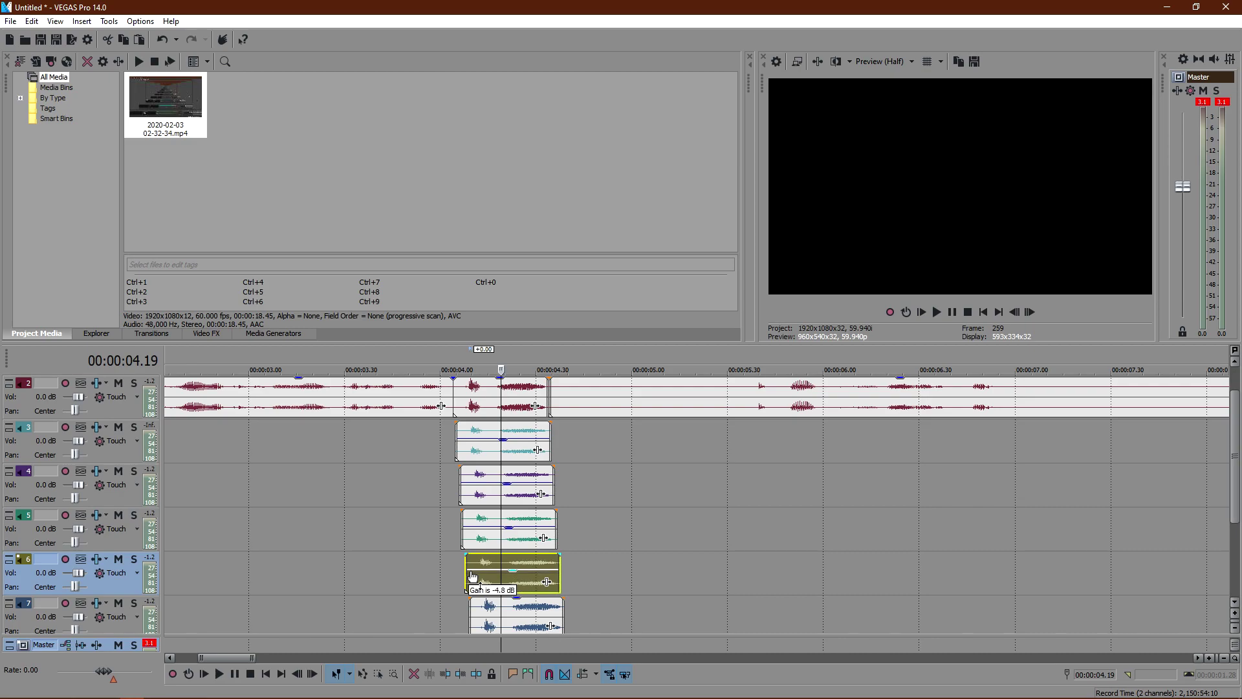
pyautogui.moveTo(1237, 477); pyautogui.dragTo(1233, 526)
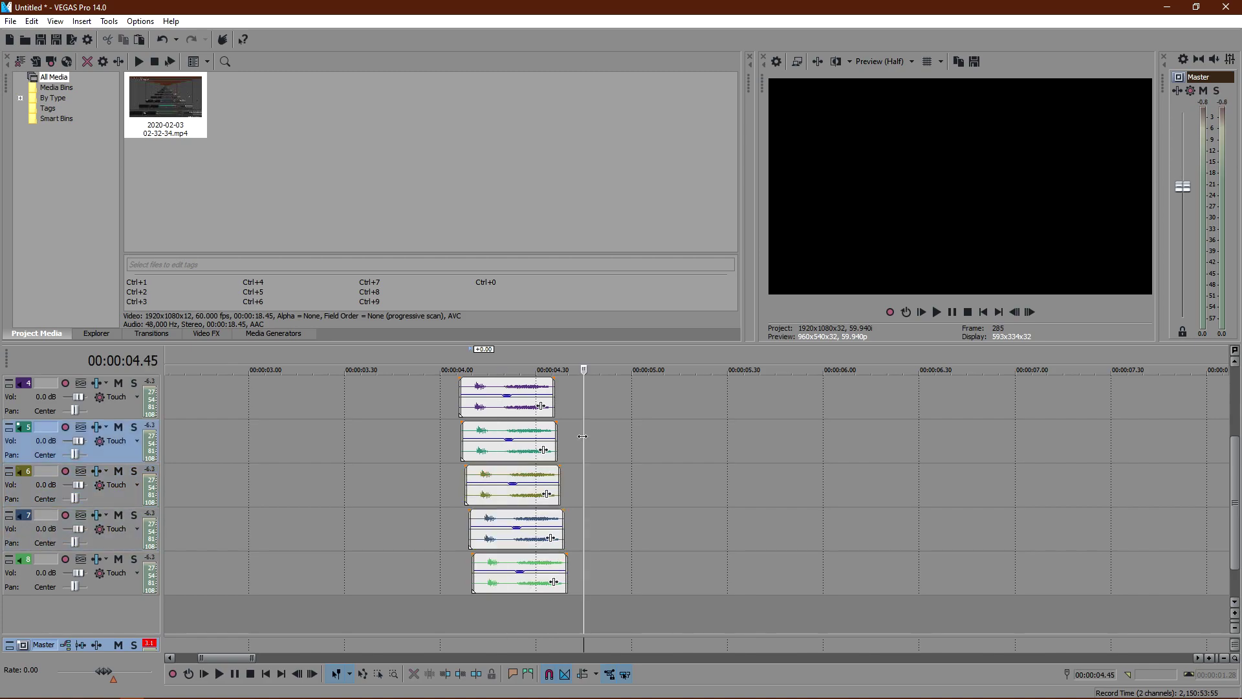
# Set the volume of tracks 3 through 8 to -5.1 dB and play the echo from 00:00:03.58
pyautogui.moveTo(584, 445); pyautogui.dragTo(531, 445)
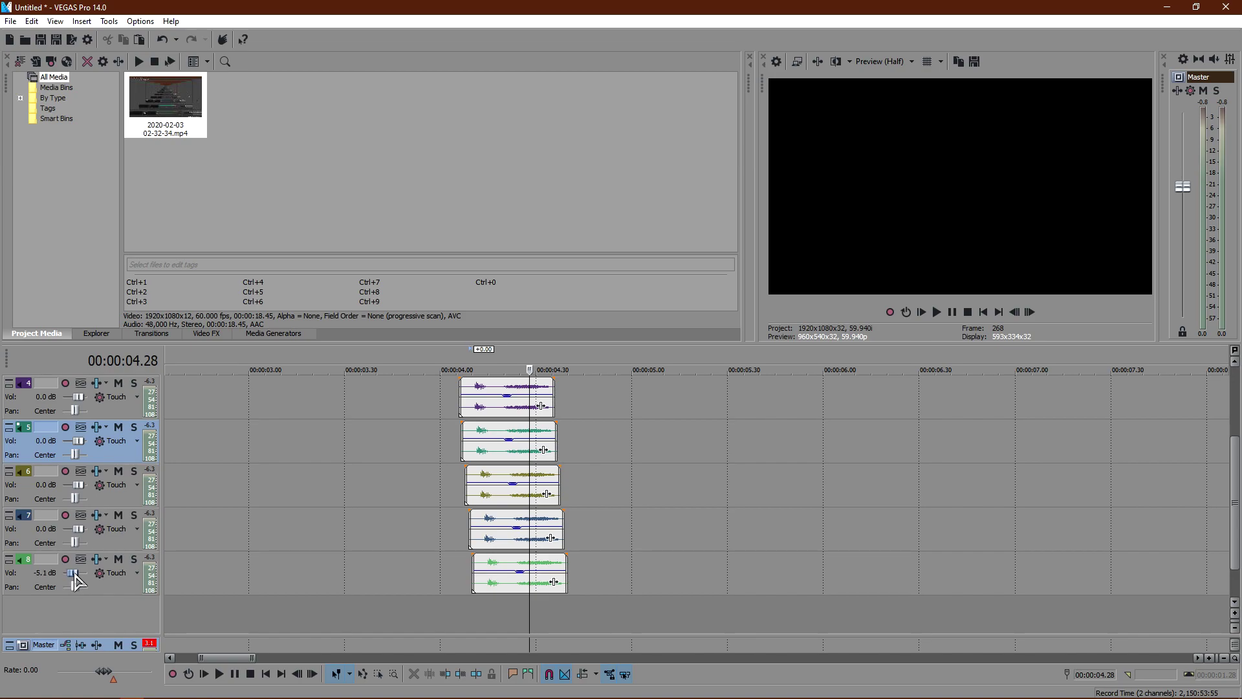
pyautogui.moveTo(75, 529); pyautogui.dragTo(74, 530)
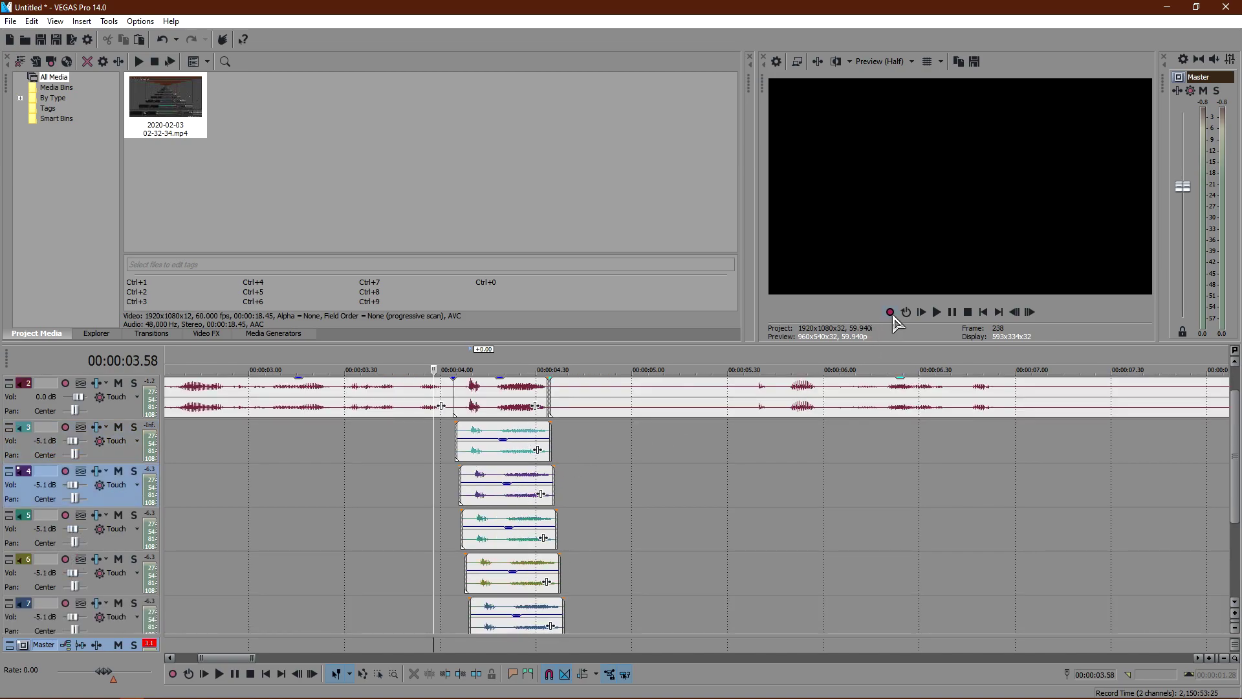
pyautogui.click(935, 311)
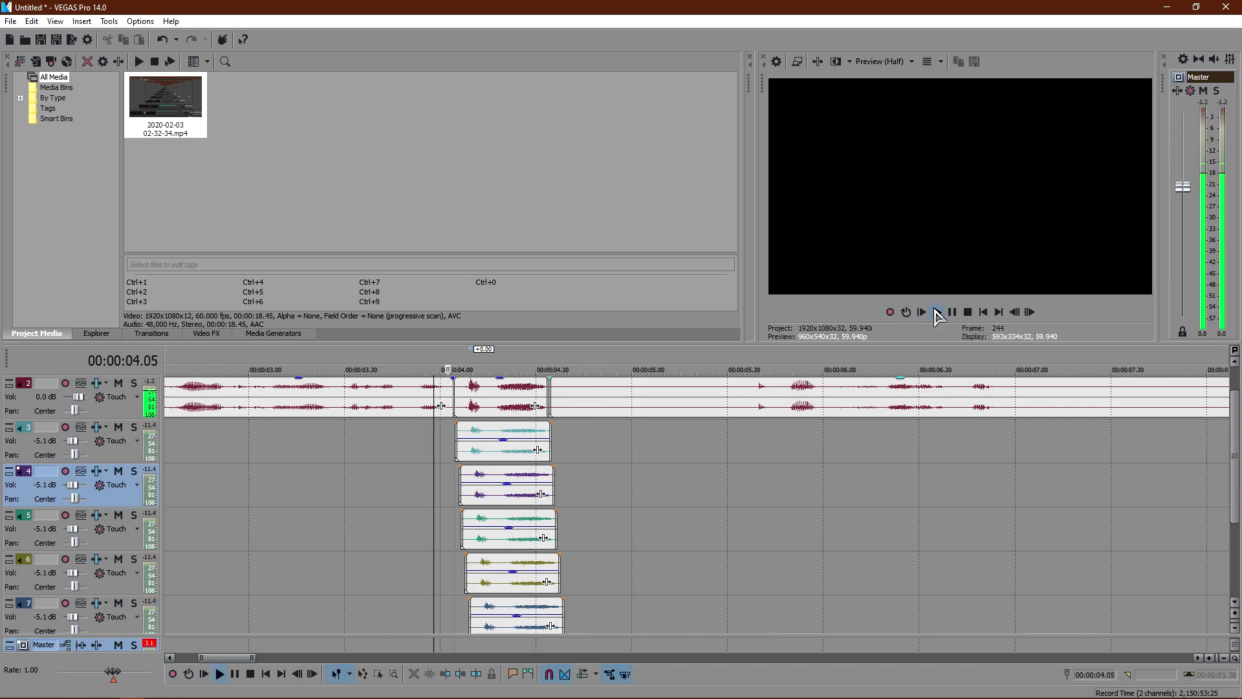
pyautogui.click(936, 311)
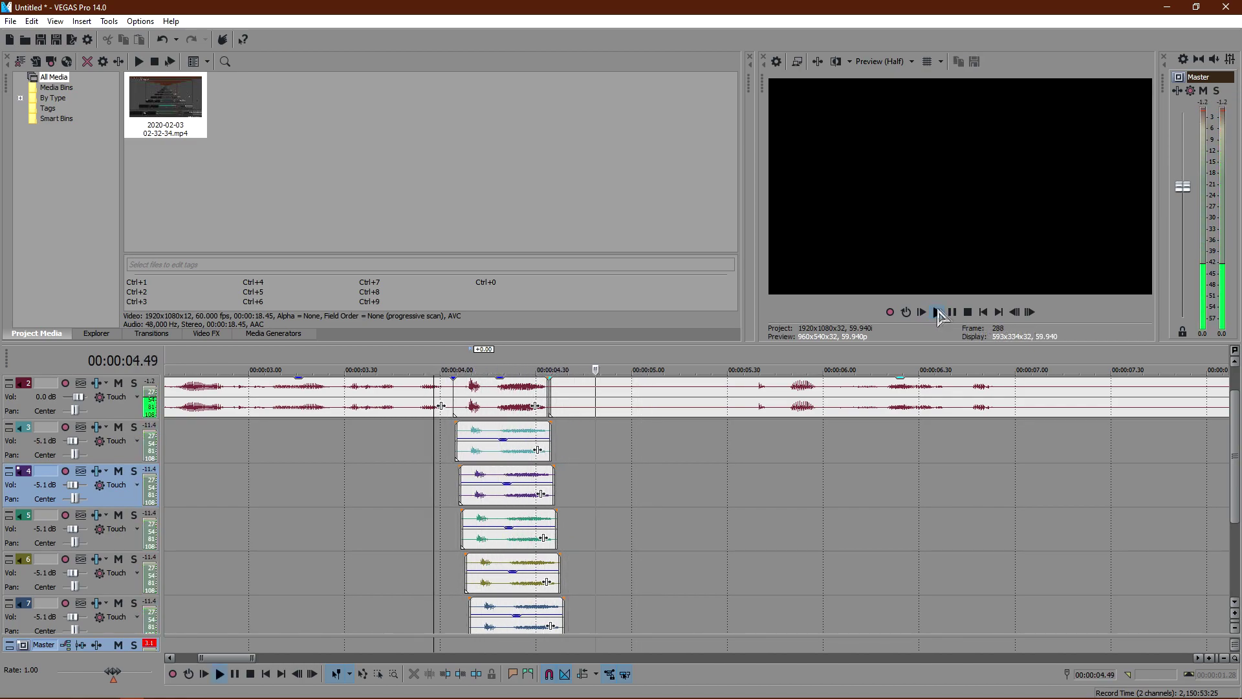
# Stop playback and paste two more copies of the track 8 clip onto new tracks 9 and 10, each starting about three frames after the previous one
pyautogui.click(951, 312)
pyautogui.moveTo(1236, 468); pyautogui.dragTo(1235, 568)
pyautogui.click(522, 545)
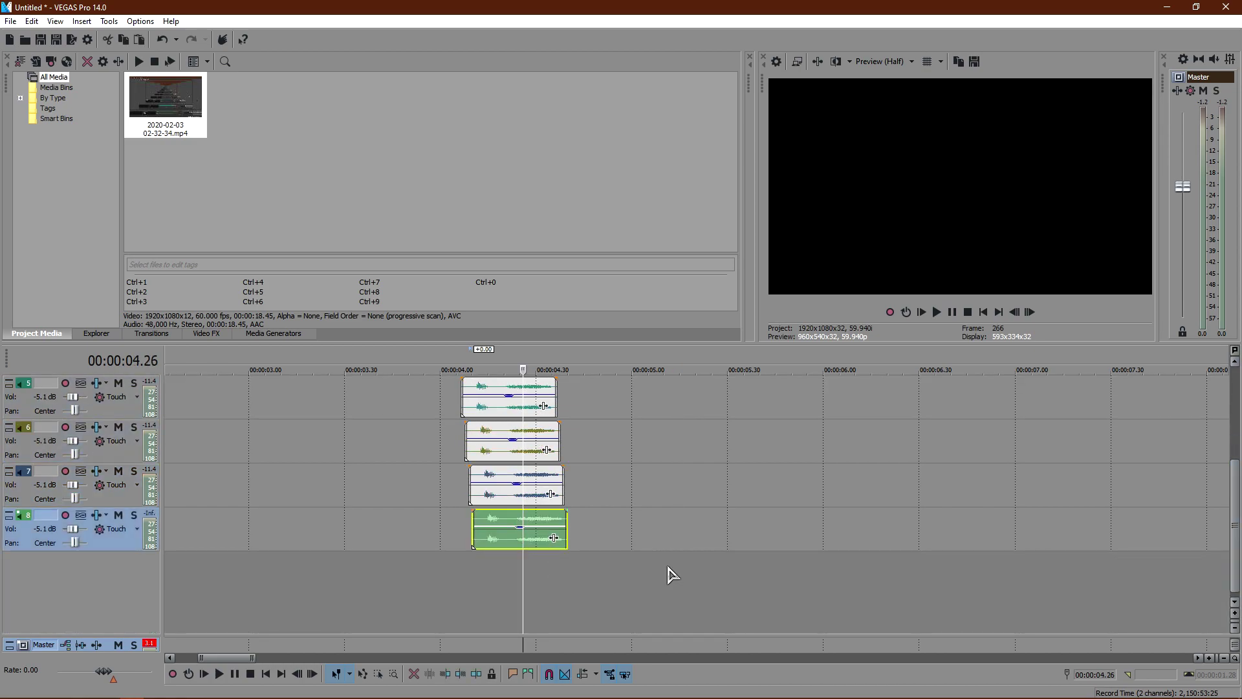
pyautogui.hotkey('ctrl', 'v')
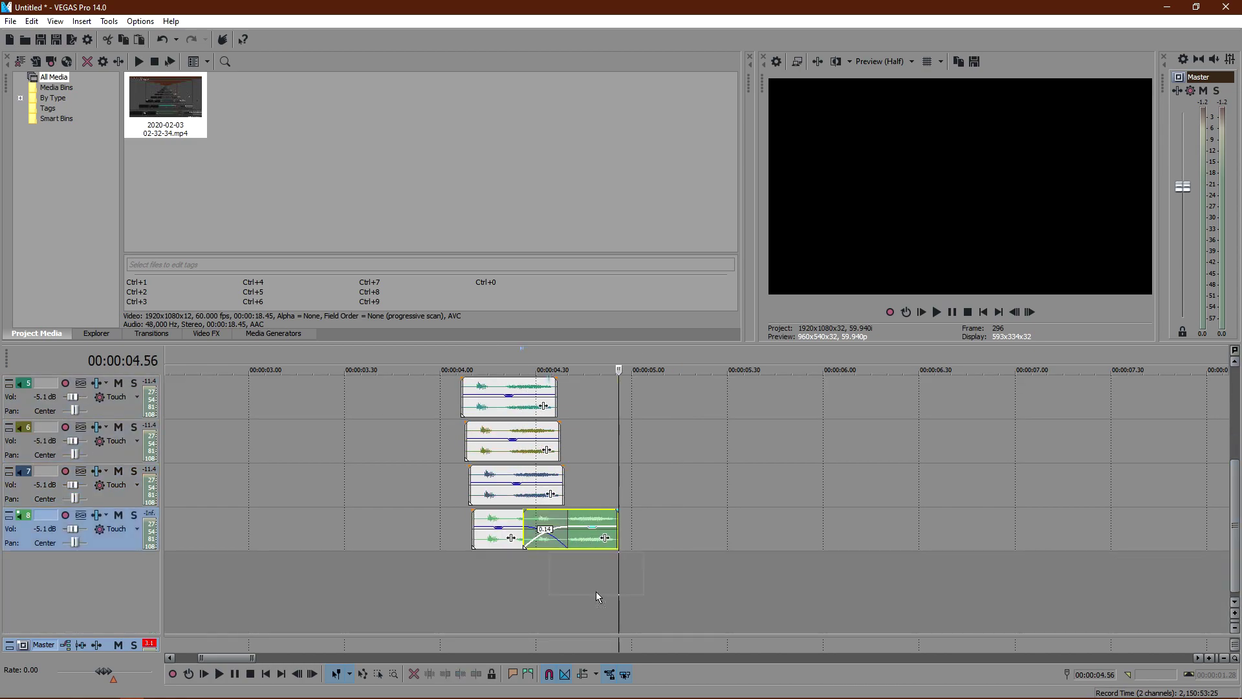
pyautogui.moveTo(541, 581); pyautogui.dragTo(532, 580)
pyautogui.hotkey('ctrl', 'v')
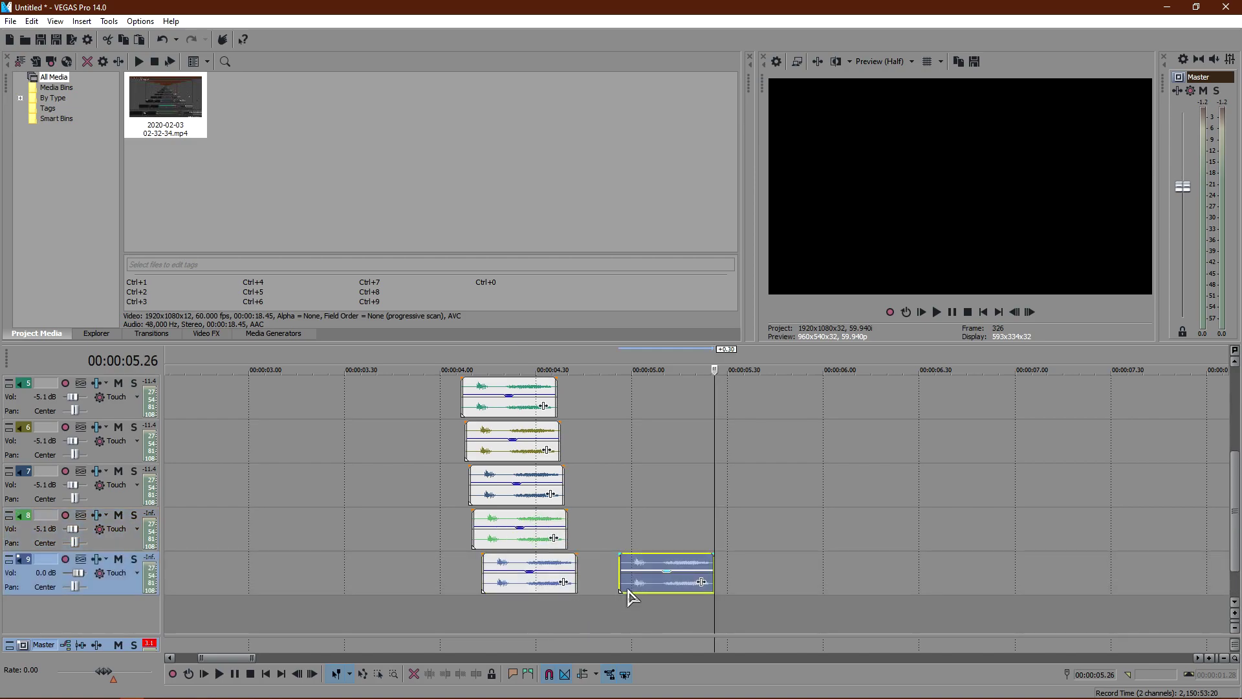
pyautogui.moveTo(550, 611); pyautogui.dragTo(536, 592)
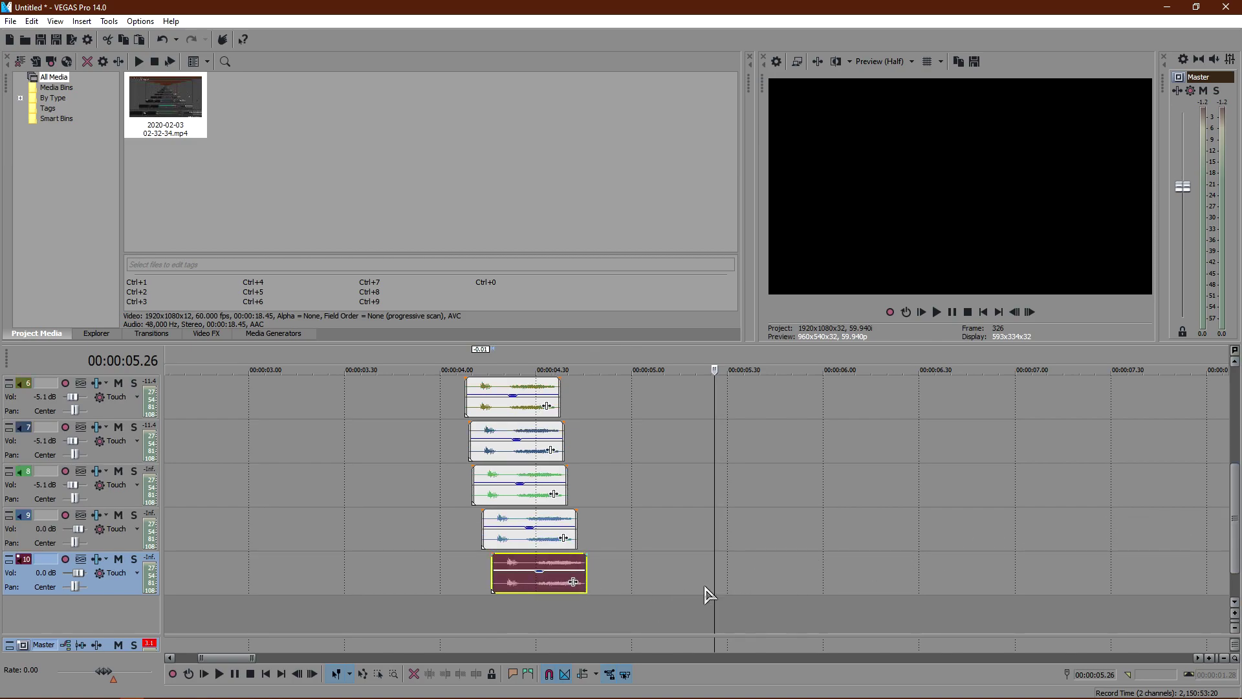
# Add two further copies on new tracks 11 and 12, starting about four and three frames after the clip above
pyautogui.hotkey('ctrl', 'v')
pyautogui.scroll(-1, 1237, 511)
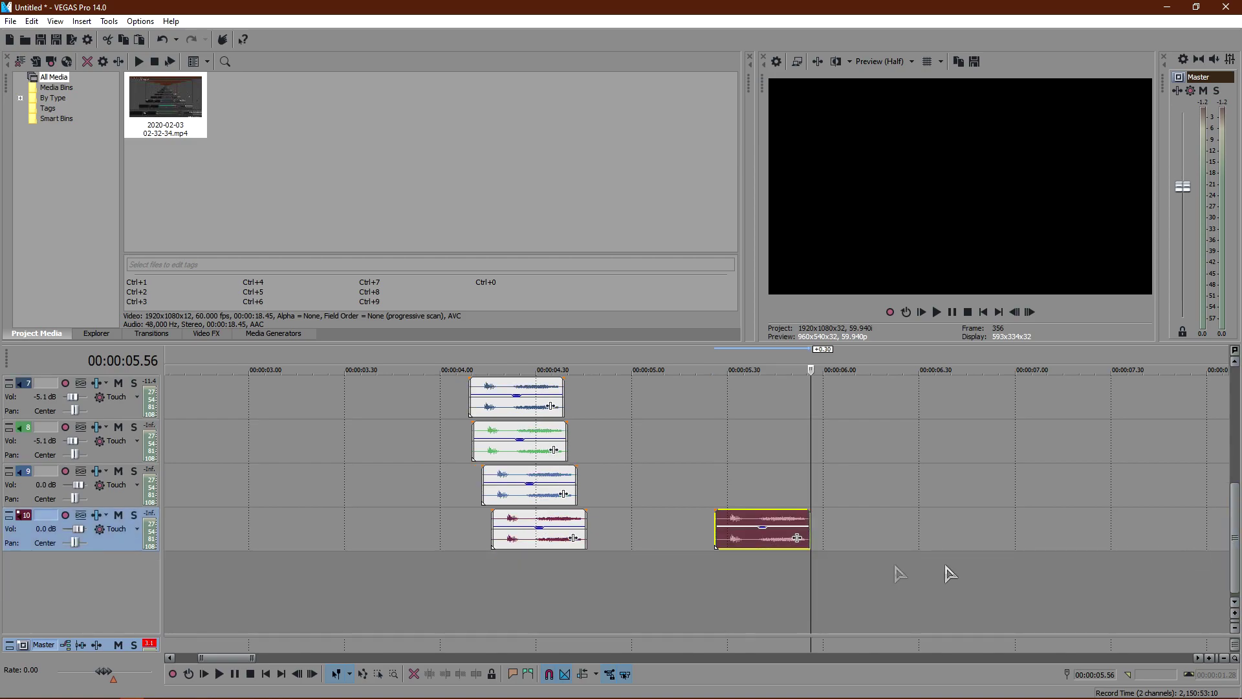
pyautogui.moveTo(527, 572); pyautogui.dragTo(530, 572)
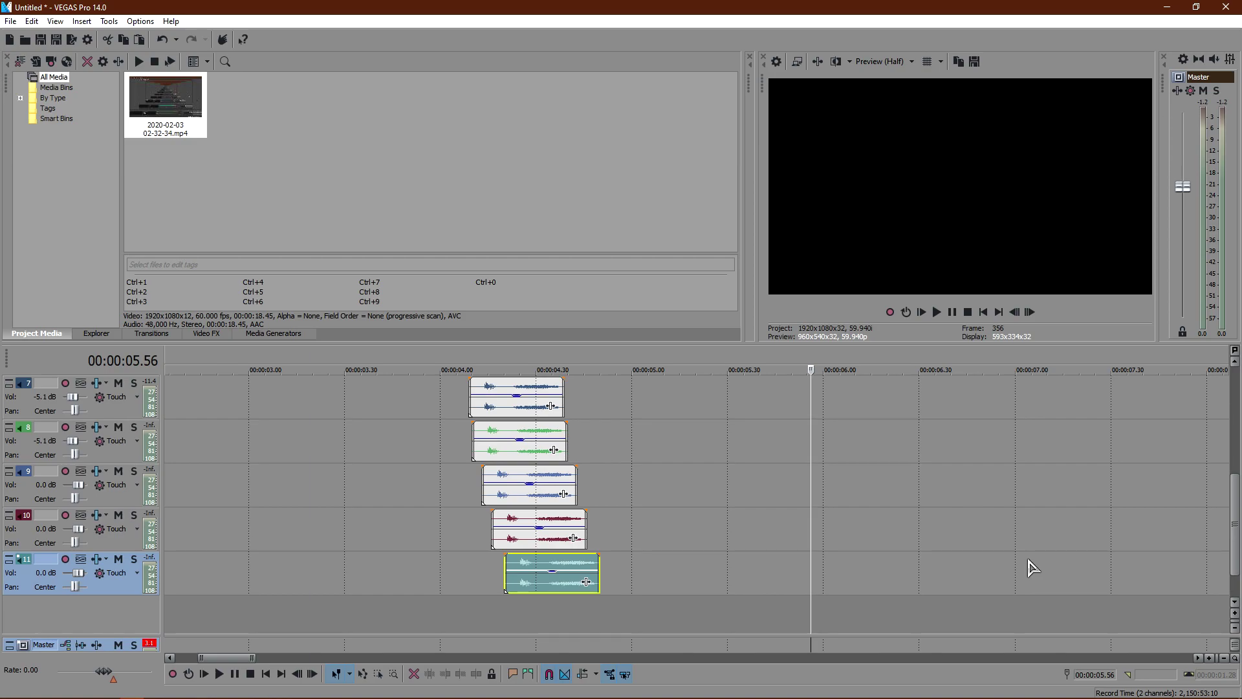
pyautogui.hotkey('ctrl', 'v')
pyautogui.scroll(-1, 1235, 524)
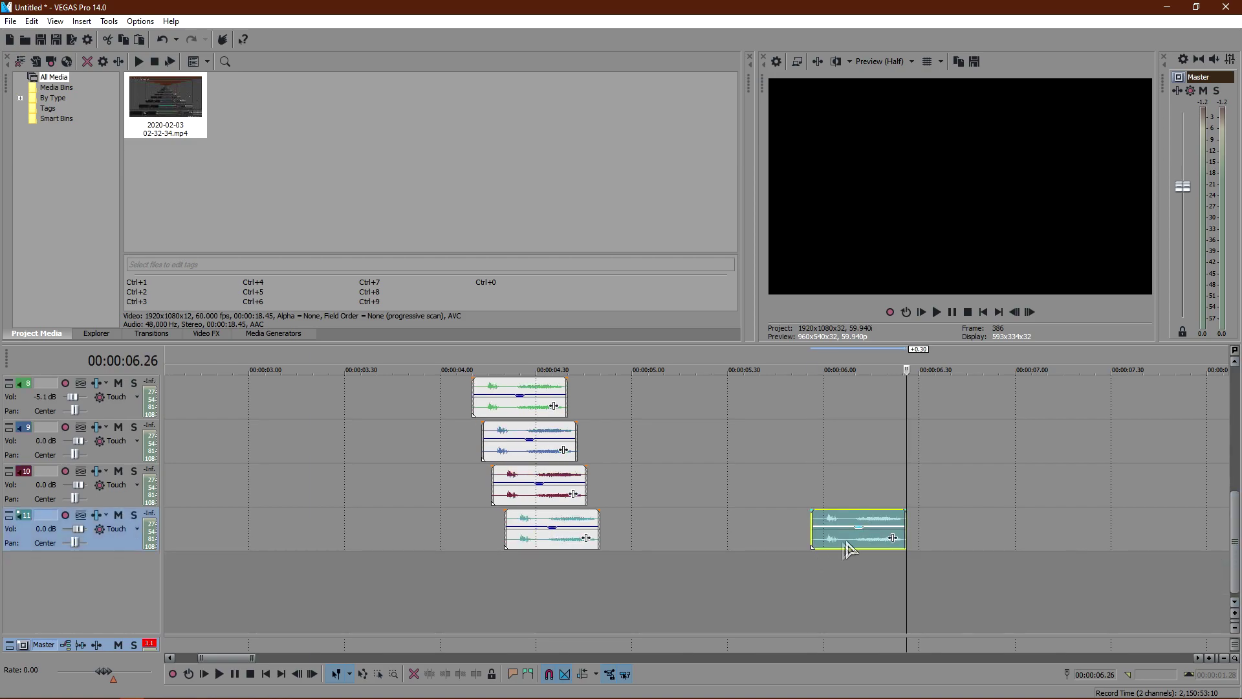
pyautogui.moveTo(548, 574); pyautogui.dragTo(551, 574)
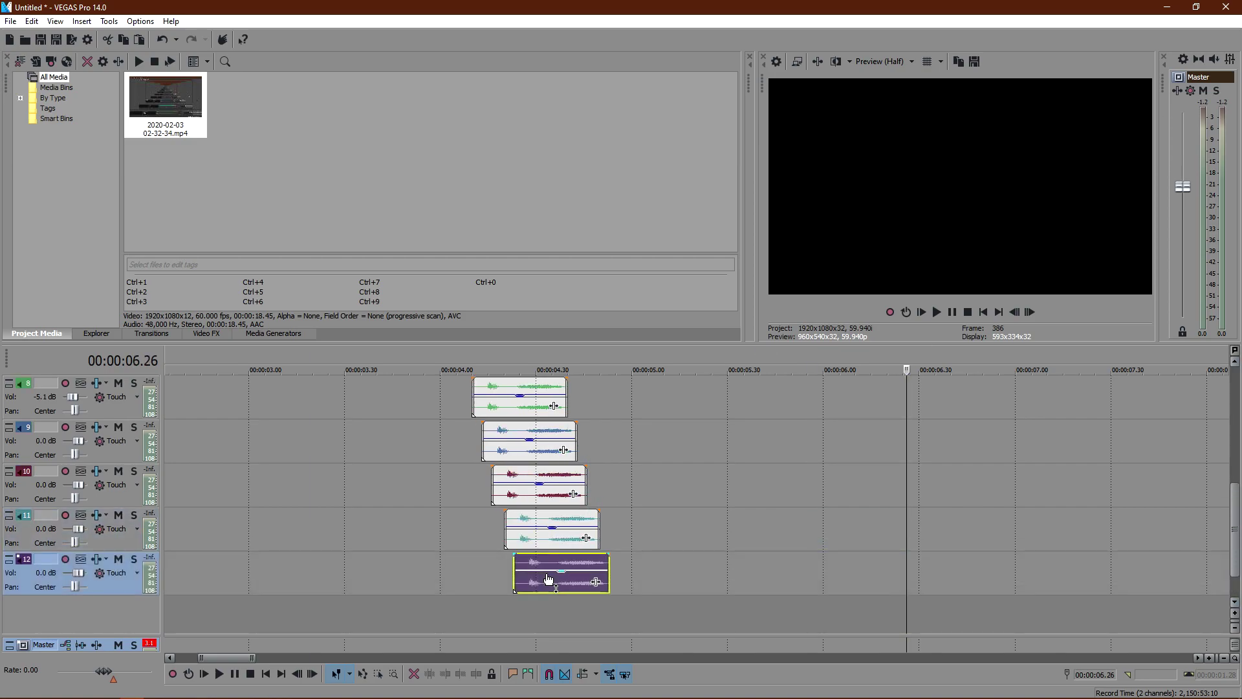
# Paste another copy onto new track 13, about four frames after the track 12 clip, and lower that track's volume to about -4.3 dB
pyautogui.hotkey('ctrl', 'v')
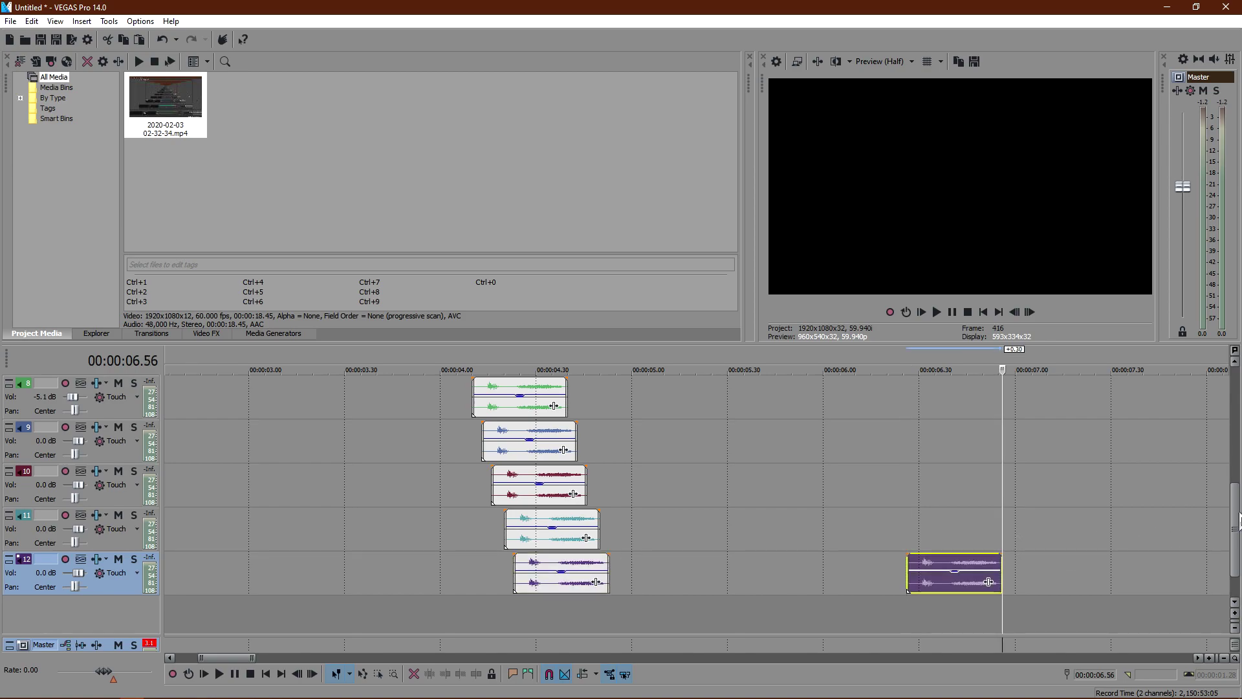
pyautogui.moveTo(933, 587); pyautogui.dragTo(559, 618)
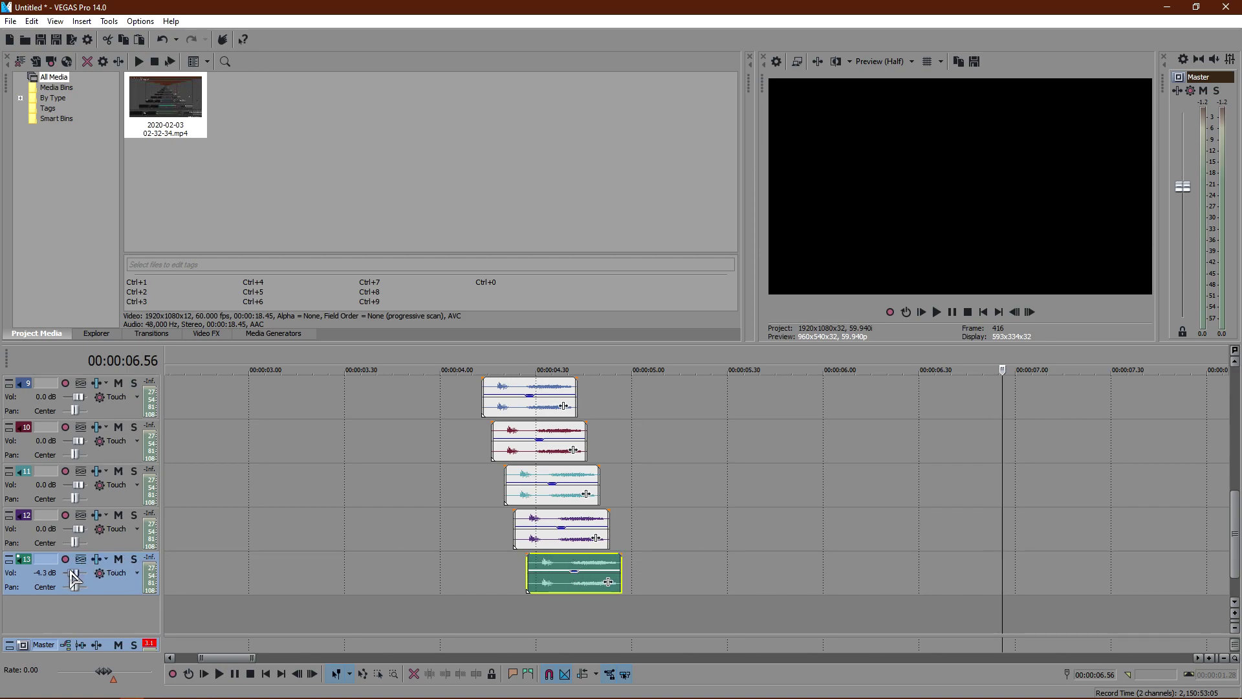
pyautogui.moveTo(70, 572); pyautogui.dragTo(69, 572)
# Play back the extended echo from about 00:00:03.40 and pause after the last copy
pyautogui.moveTo(1232, 512); pyautogui.dragTo(1225, 465)
pyautogui.scroll(5, 1227, 471)
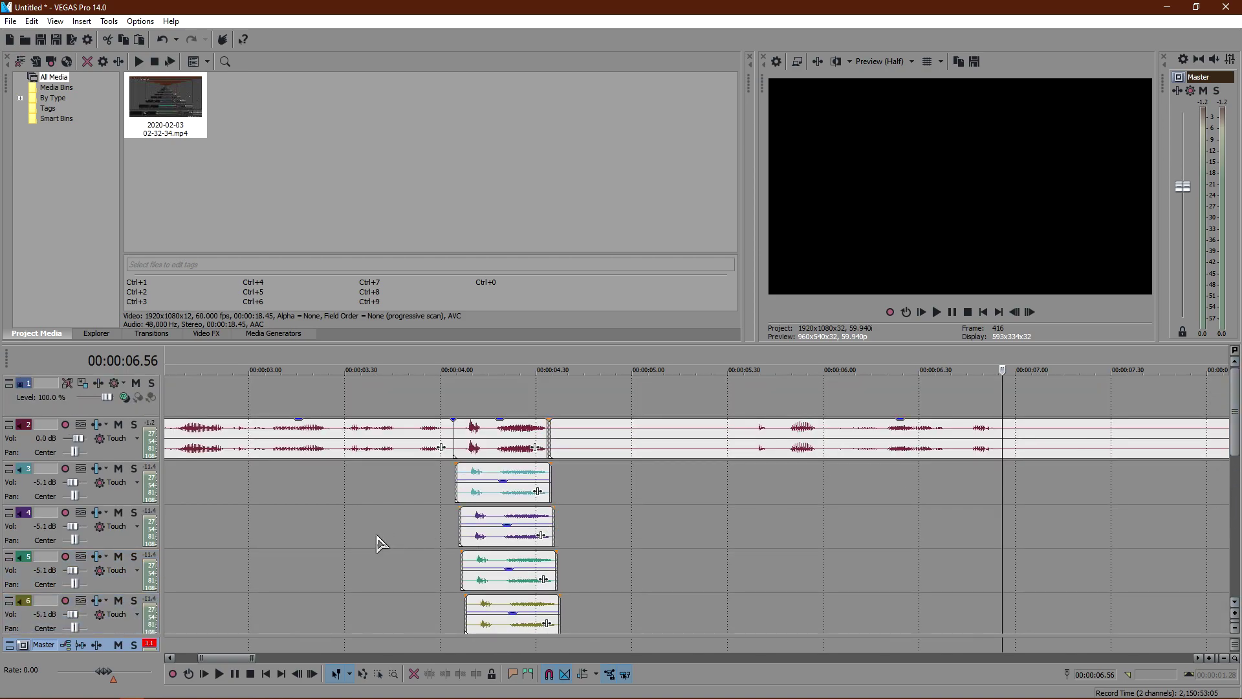
pyautogui.click(376, 541)
pyautogui.click(938, 312)
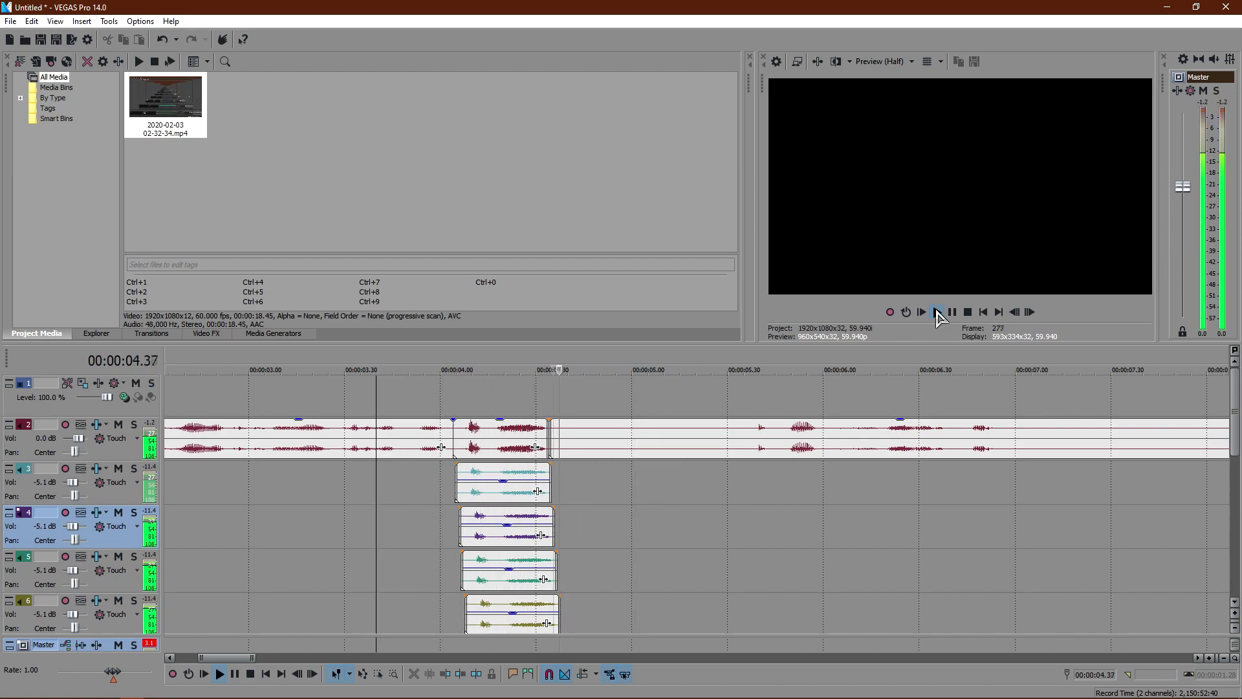
pyautogui.click(952, 312)
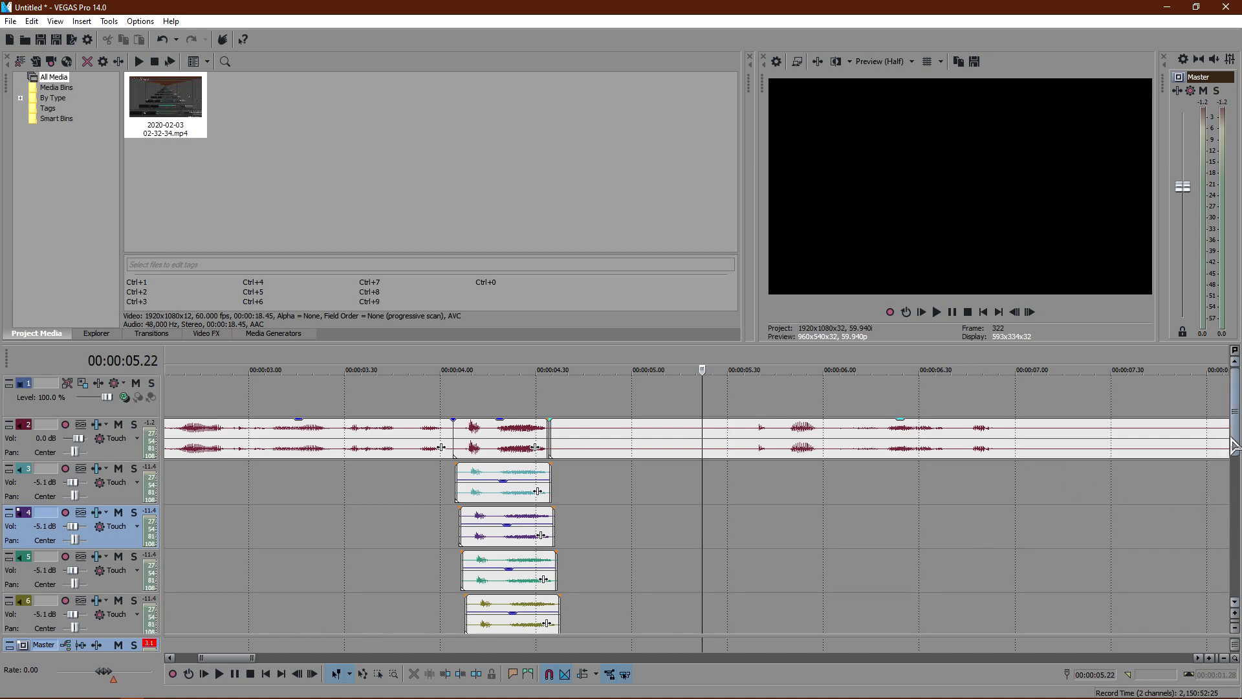